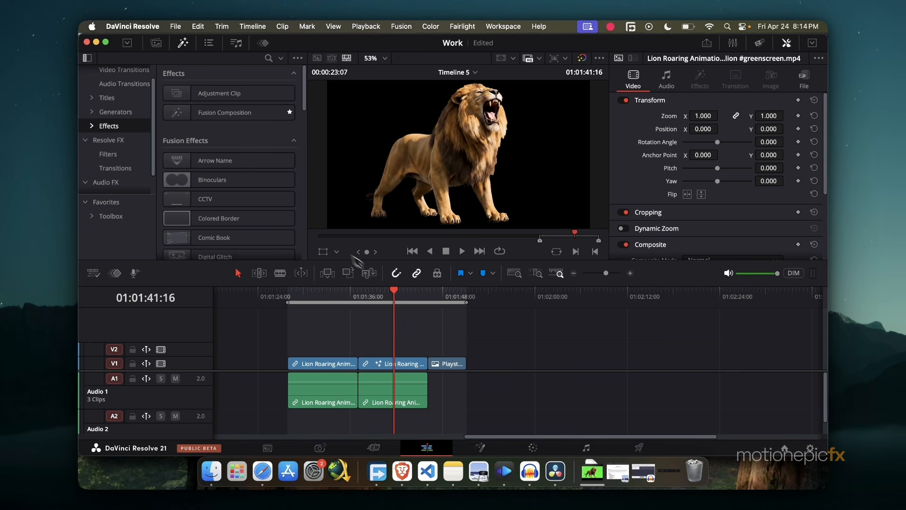
Apply the Krokodove Bevel effect to the PlayStation logo clip and place the playhead at 01:01:48:15.
scroll(302, 213, "down", 10)
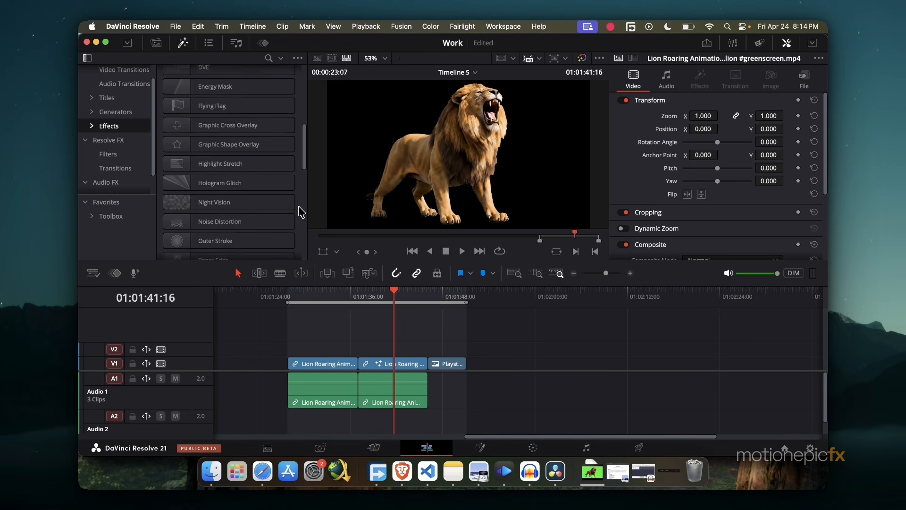
scroll(301, 212, "down", 15)
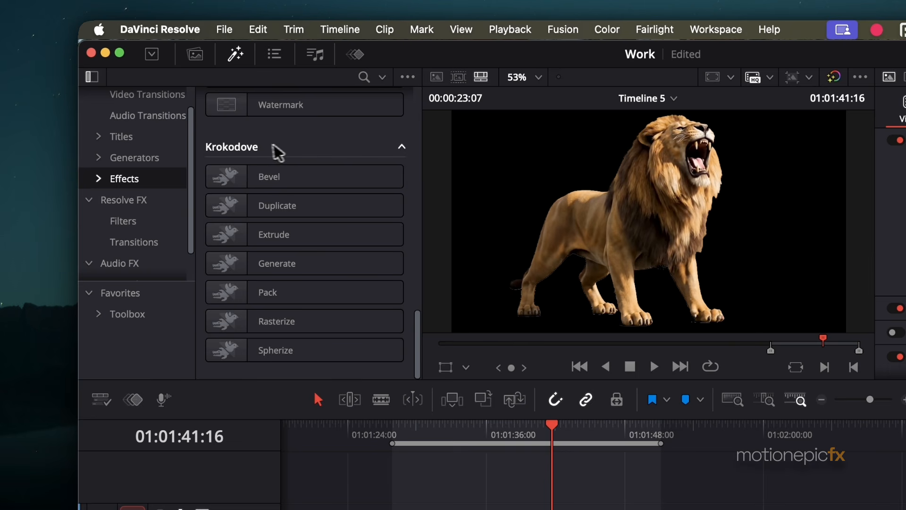
left_click(314, 170)
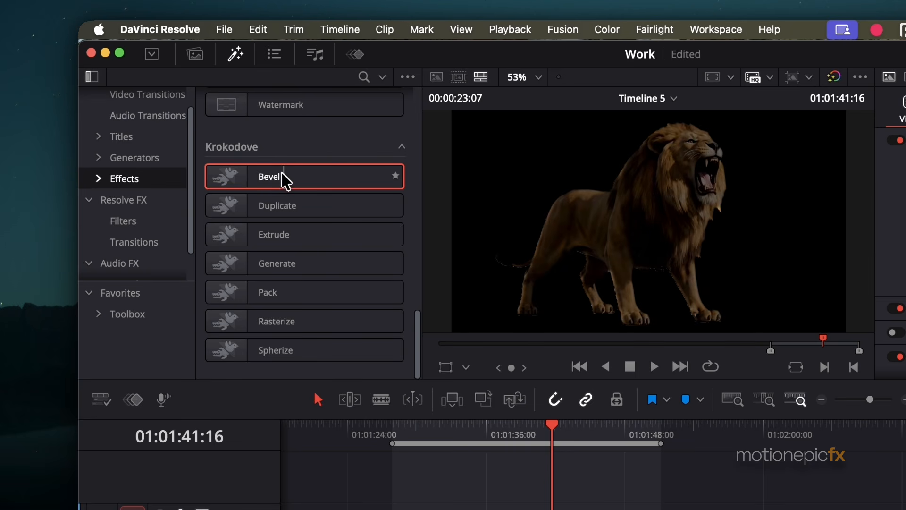
left_click_drag(289, 177, 628, 470)
left_click_drag(467, 365, 465, 362)
left_click(447, 267)
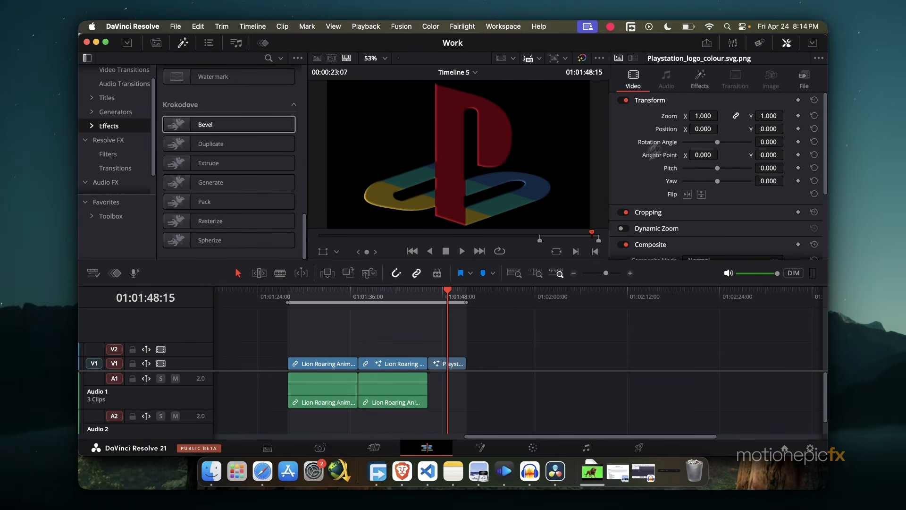
Set the Bevel size to 5.5 and height to about 0.76, and adjust the light position.
left_click(700, 83)
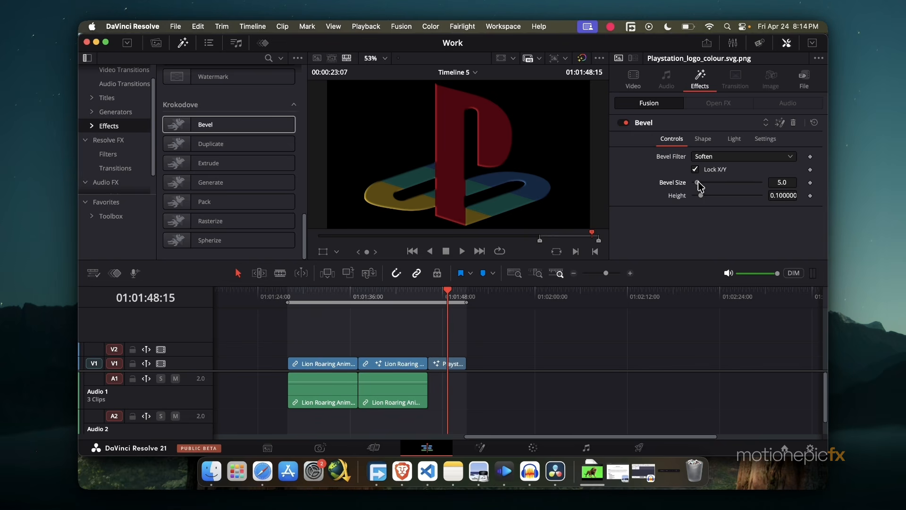
left_click_drag(699, 185, 721, 199)
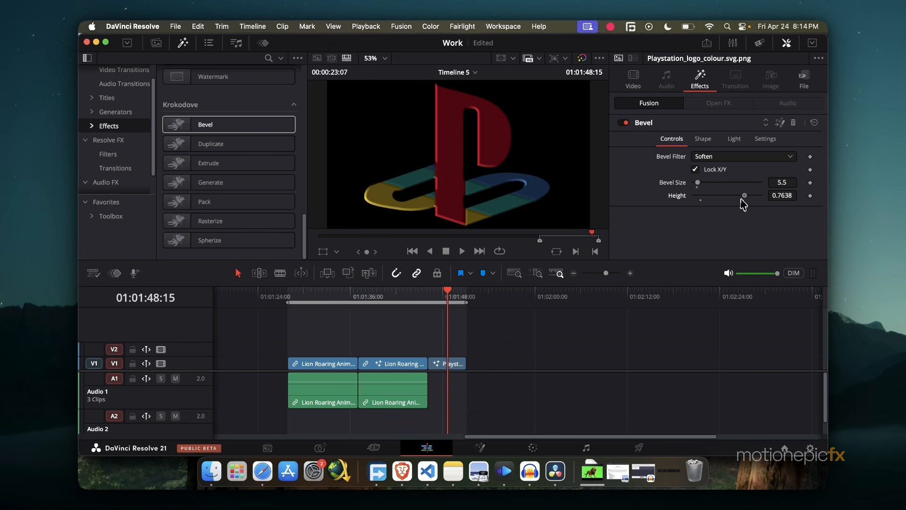
left_click(704, 140)
left_click(735, 140)
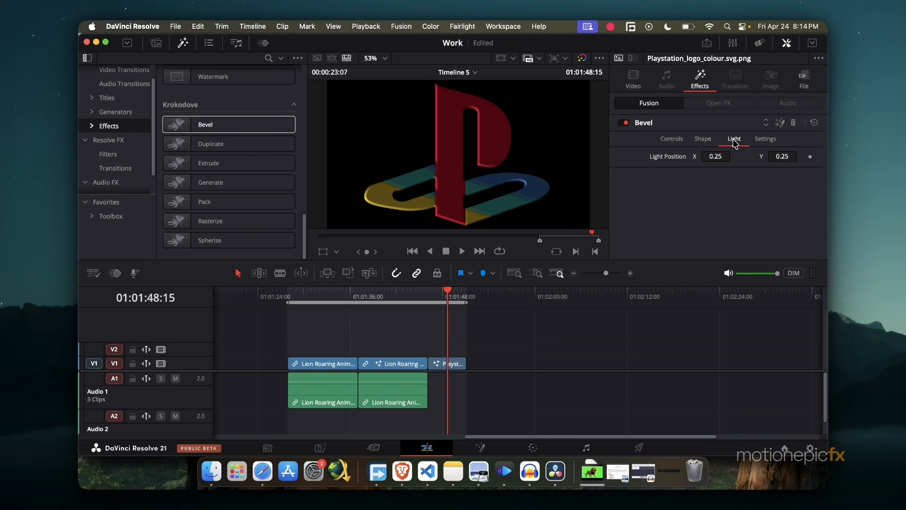
left_click_drag(723, 156, 492, 180)
Replace Bevel on the logo clip with Duplicate, using shape size 0.638, angle 83.5 and aspect 1.503 for the first shape.
left_click(794, 122)
left_click_drag(217, 143, 449, 368)
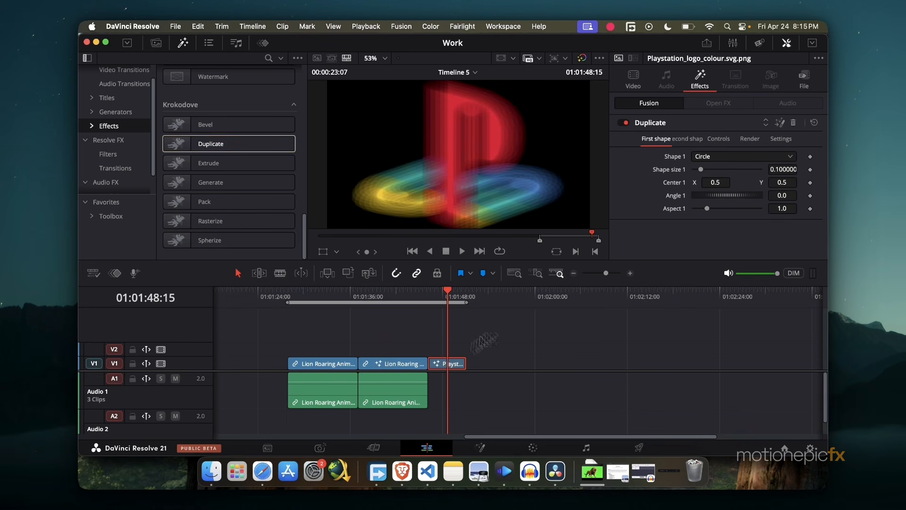
left_click_drag(704, 169, 746, 203)
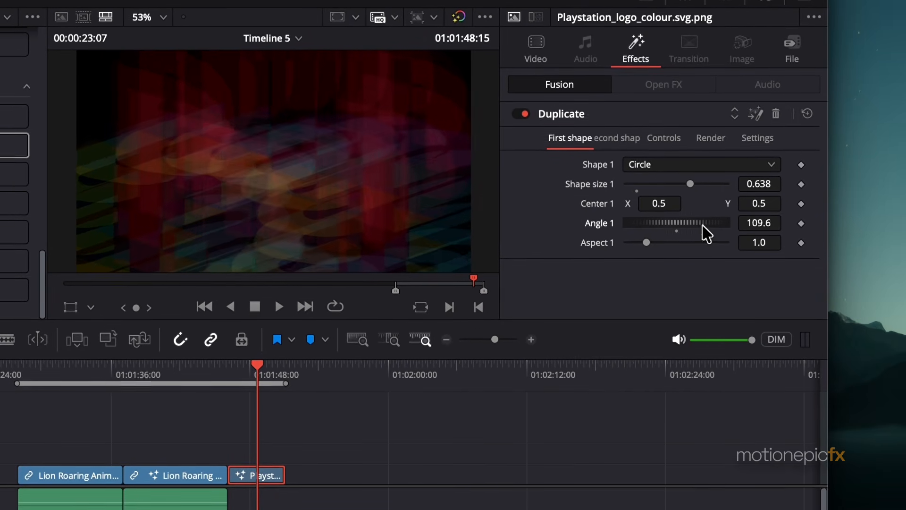
left_click_drag(706, 233, 635, 231)
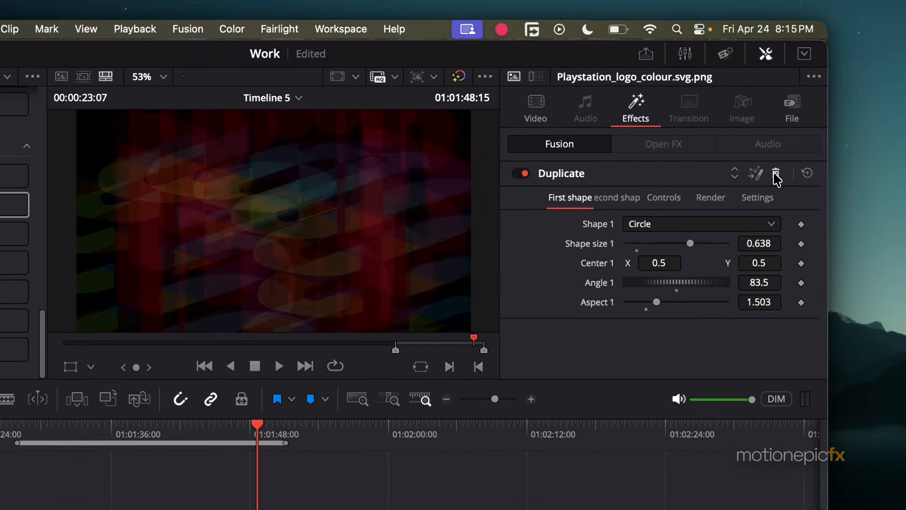
Replace Duplicate on the logo clip with Extrude, setting the length to 0.126 and Remove lighting detail to 5.0.
left_click(776, 114)
left_click_drag(204, 164, 443, 371)
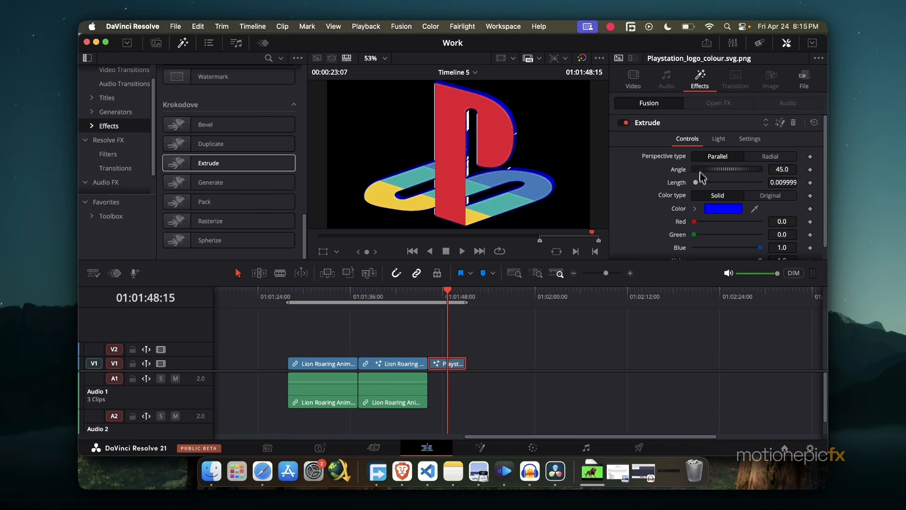
left_click_drag(699, 184, 710, 183)
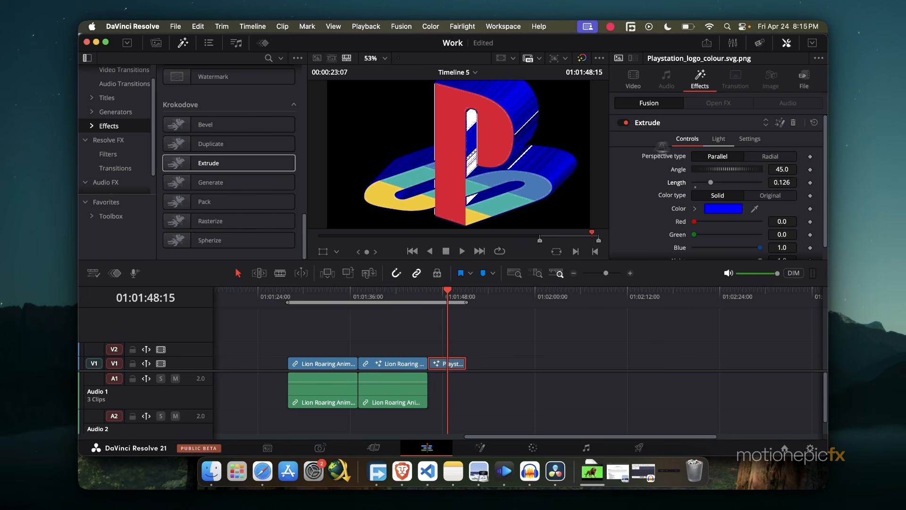
left_click(719, 141)
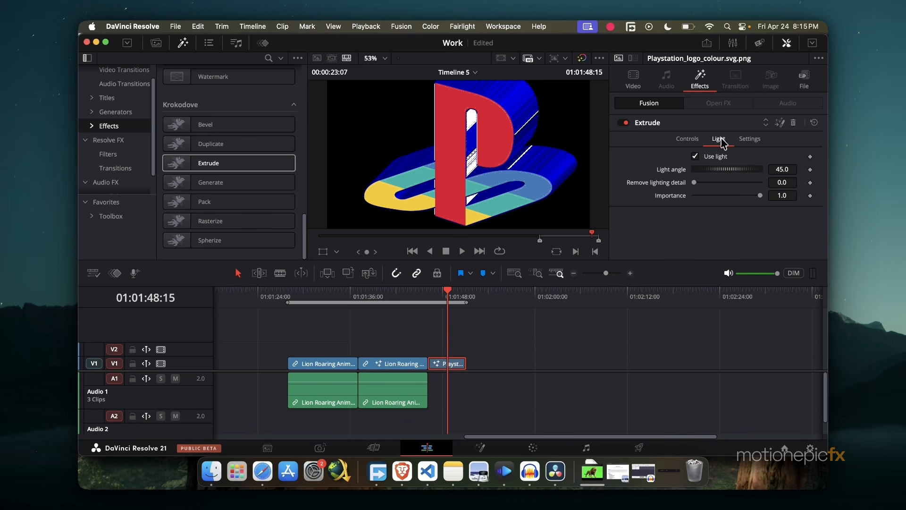
left_click_drag(702, 184, 745, 188)
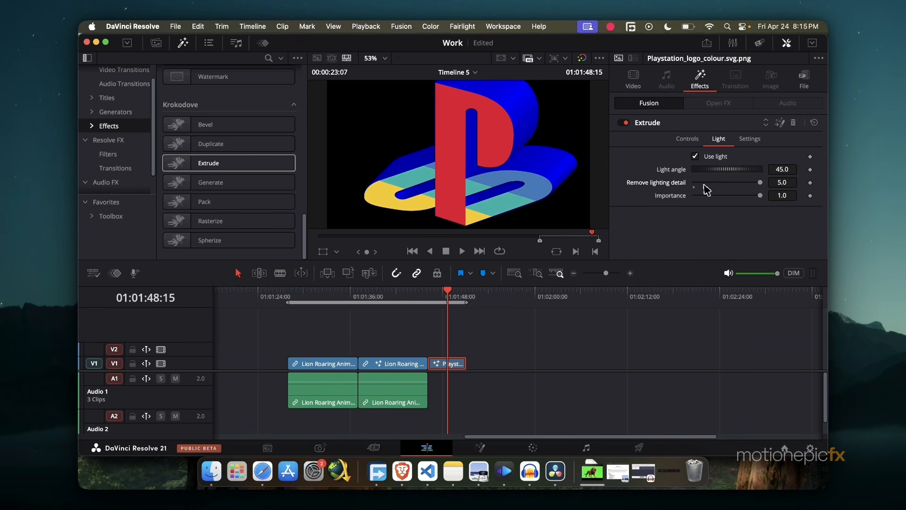
Rotate the extrusion direction of the logo to an angle of about -189.8.
left_click(682, 142)
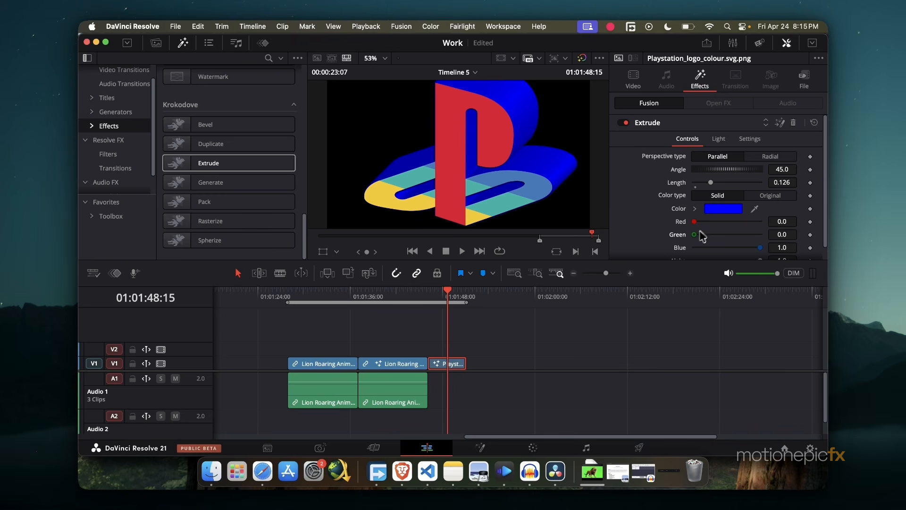
mouse_move(702, 236)
left_mouse_down()
mouse_move(764, 238)
mouse_move(696, 239)
left_mouse_up()
left_click_drag(730, 174, 683, 187)
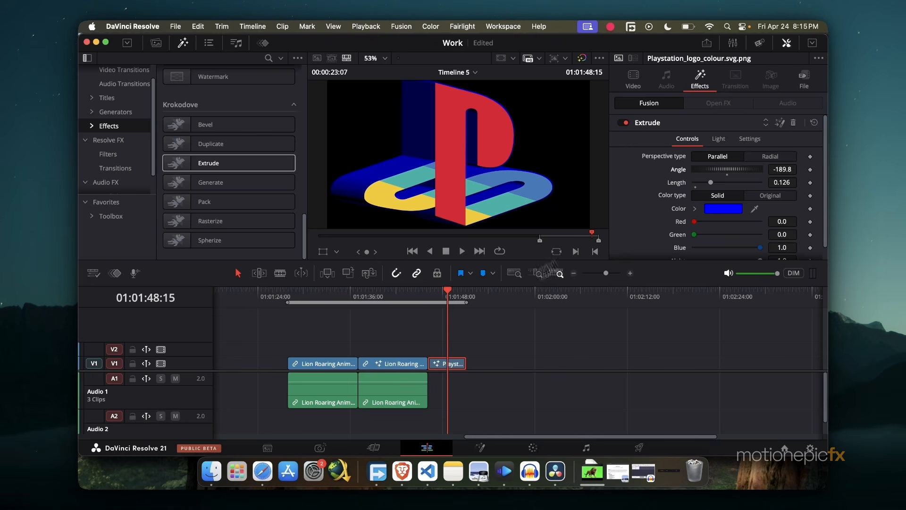
Replace Extrude on the logo clip with the Generate effect and set its Type to 1.
left_click(794, 123)
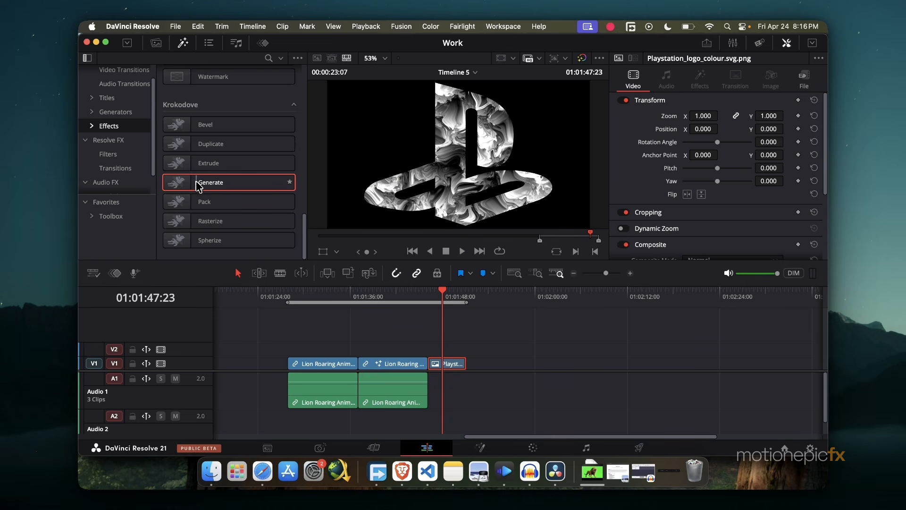
left_click_drag(197, 184, 451, 364)
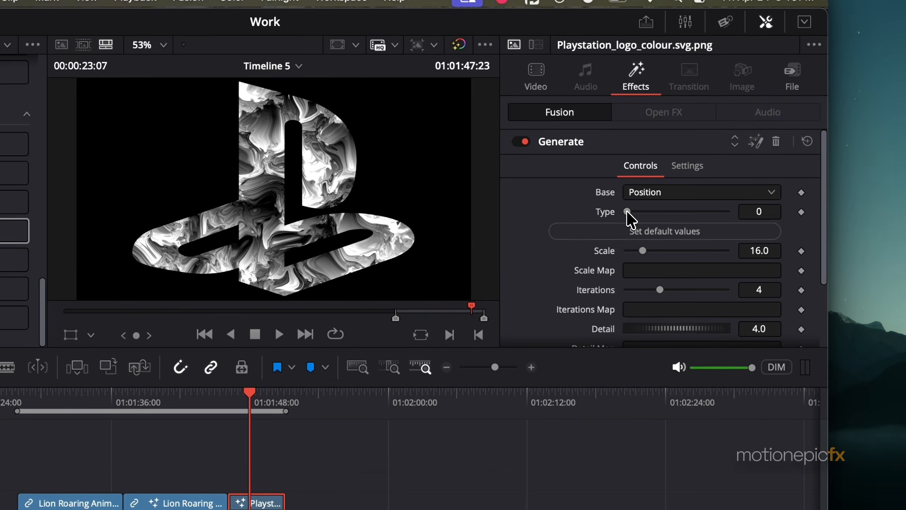
left_click(772, 211)
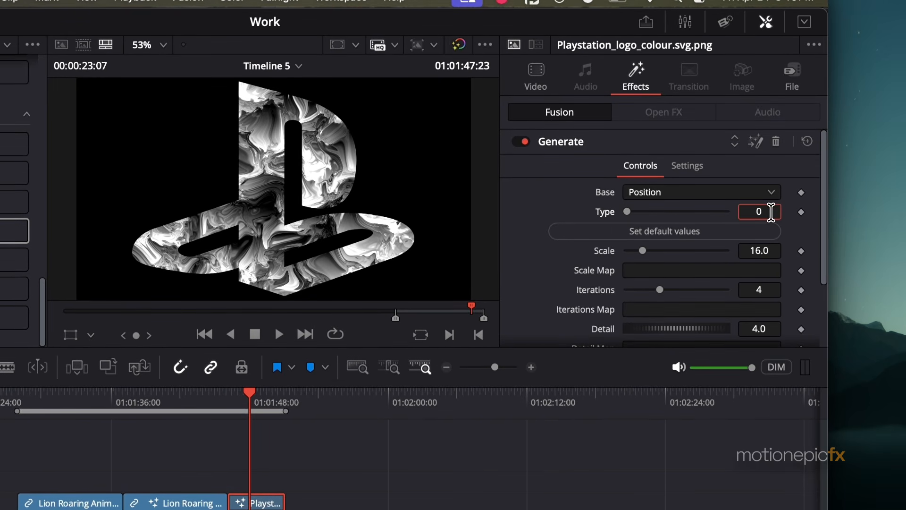
key("BackSpace")
type("1")
key("Return")
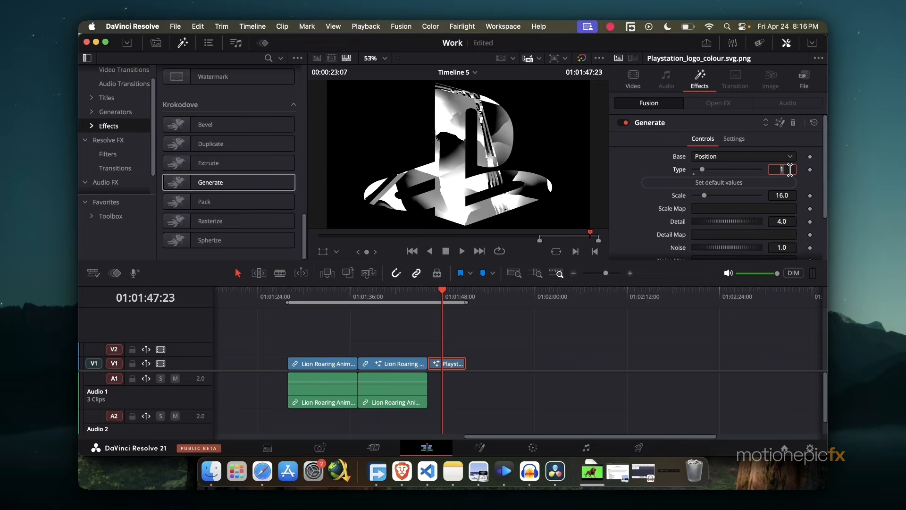
Cycle the Generate effect's Type through the patterns from 2 to 9.
type("2")
key("Return")
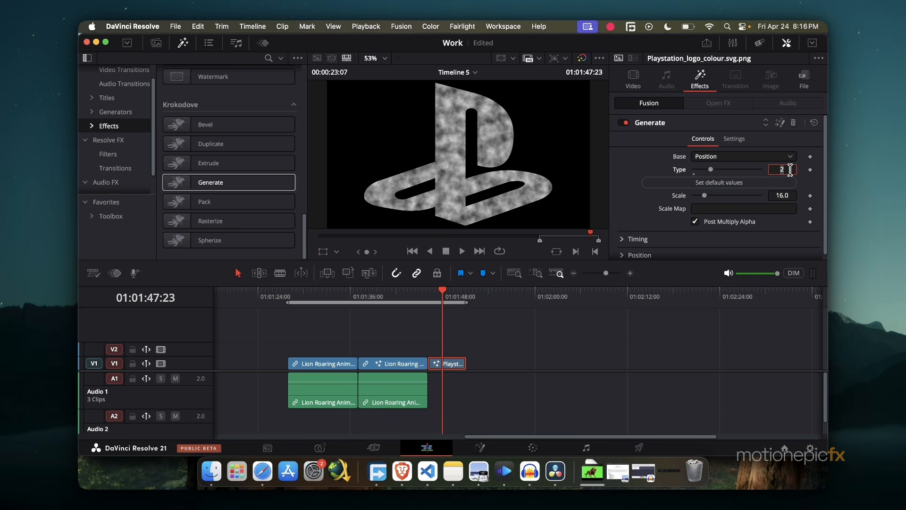
type("3")
key("Return")
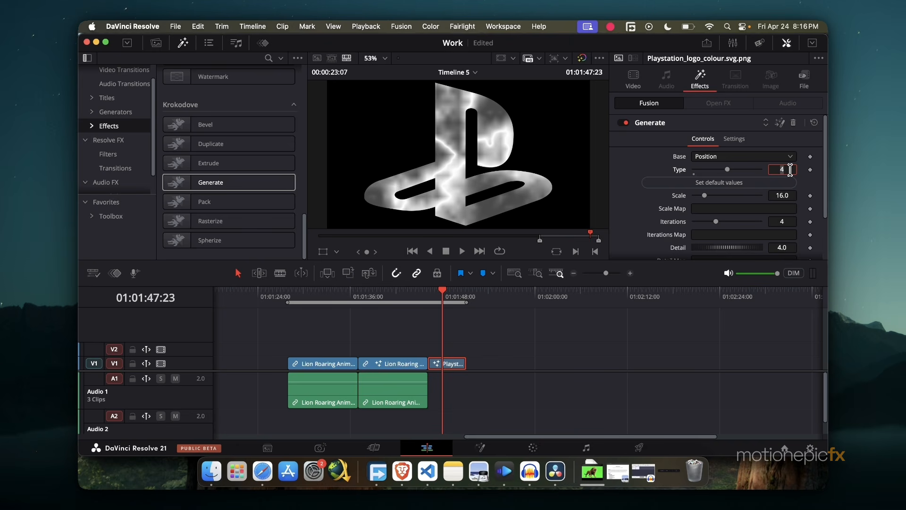
key("Up")
key("Up")
key("Up")
key("Up")
key("Up")
key("Up")
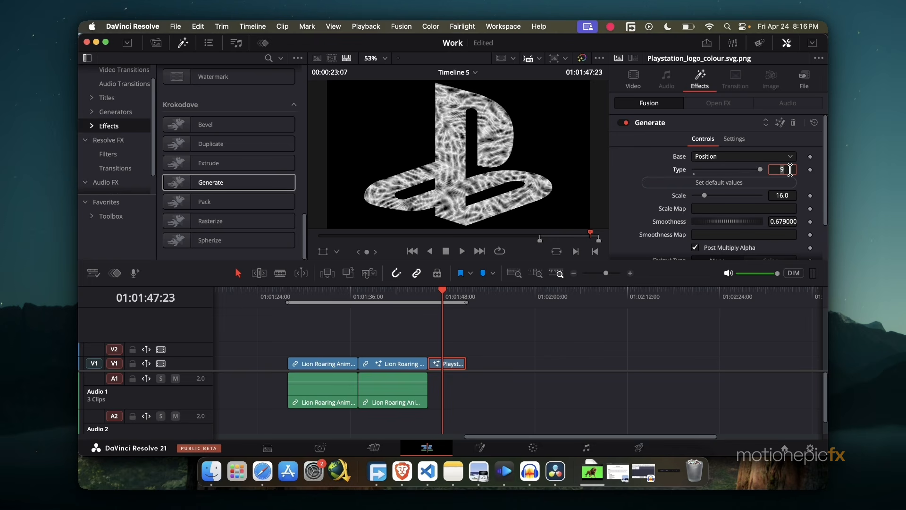
Reset the Generate Type to its default, check the Base options and remove the effect from the logo clip.
double_click(679, 171)
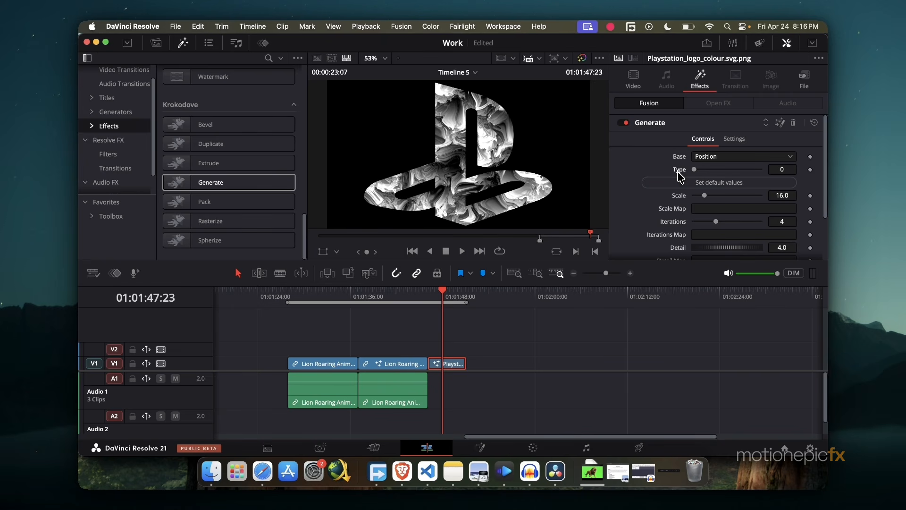
left_click(715, 157)
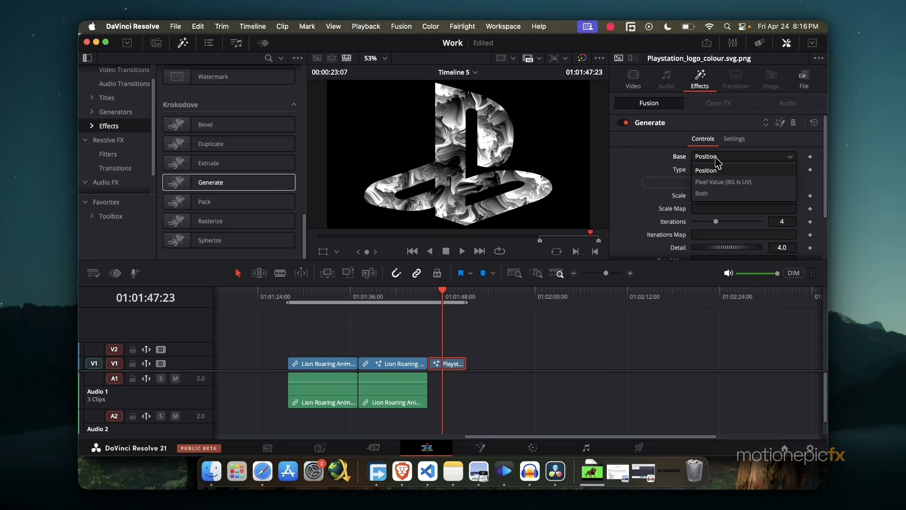
left_click(796, 126)
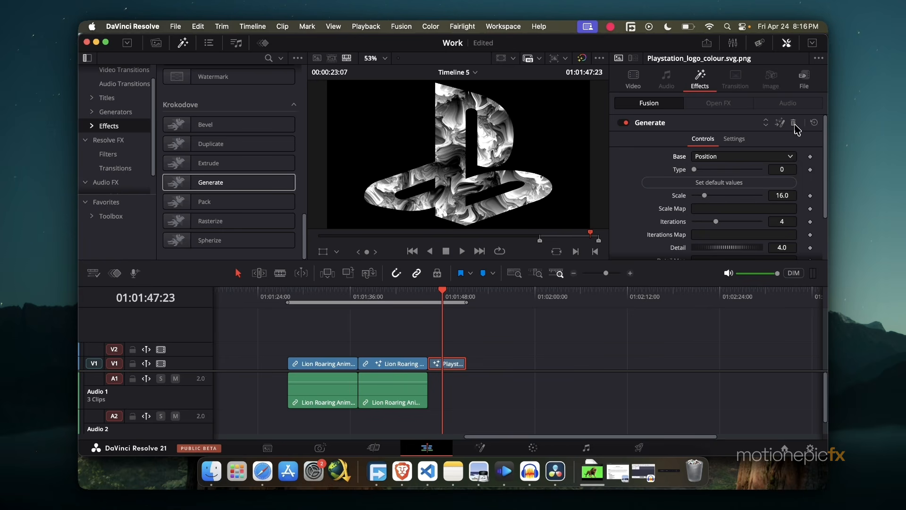
left_click(794, 123)
Apply Generate to the second lion clip and set its Base to Pixel Value (RG is UV).
left_click(395, 297)
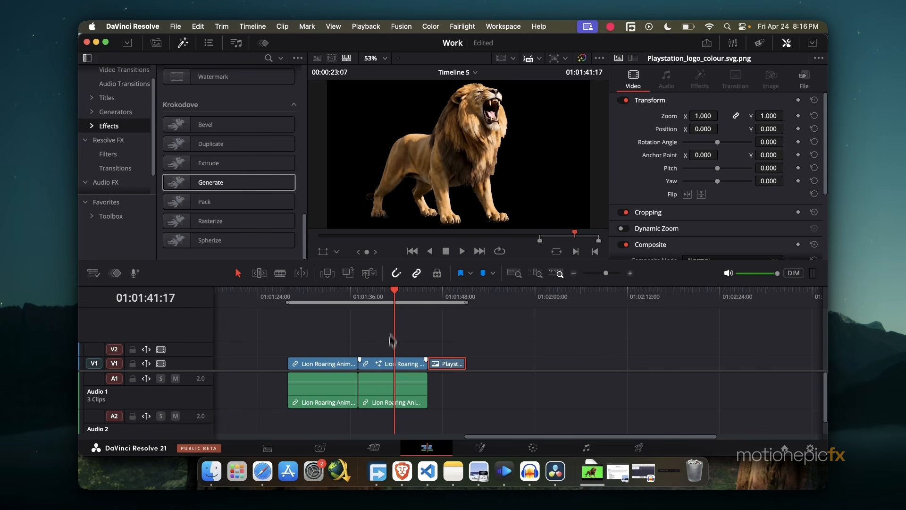
left_click(390, 365)
double_click(248, 182)
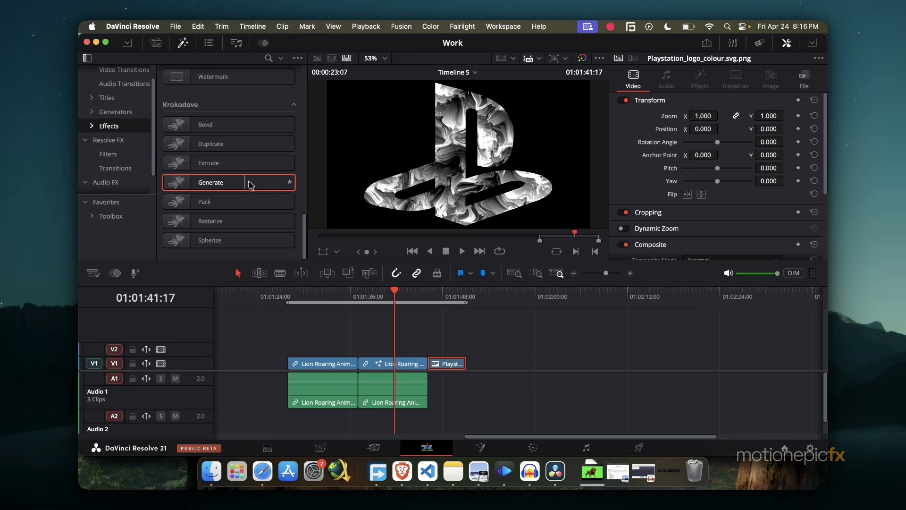
left_click(713, 158)
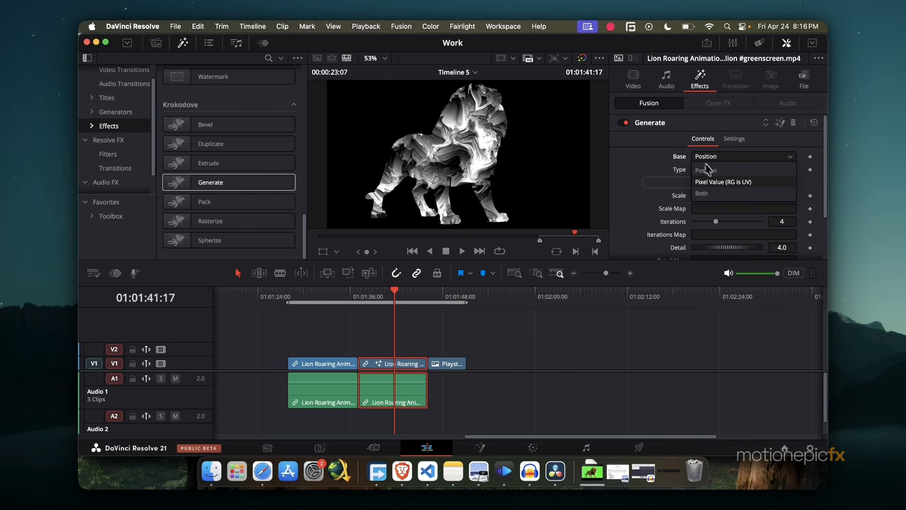
left_click(710, 183)
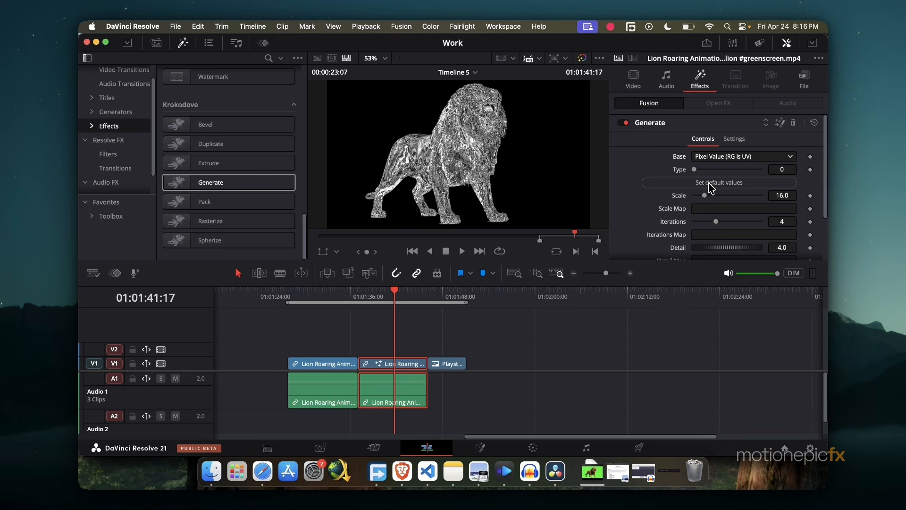
Reduce the Generate pattern's Scale on the lion to 13.4.
left_click(476, 115)
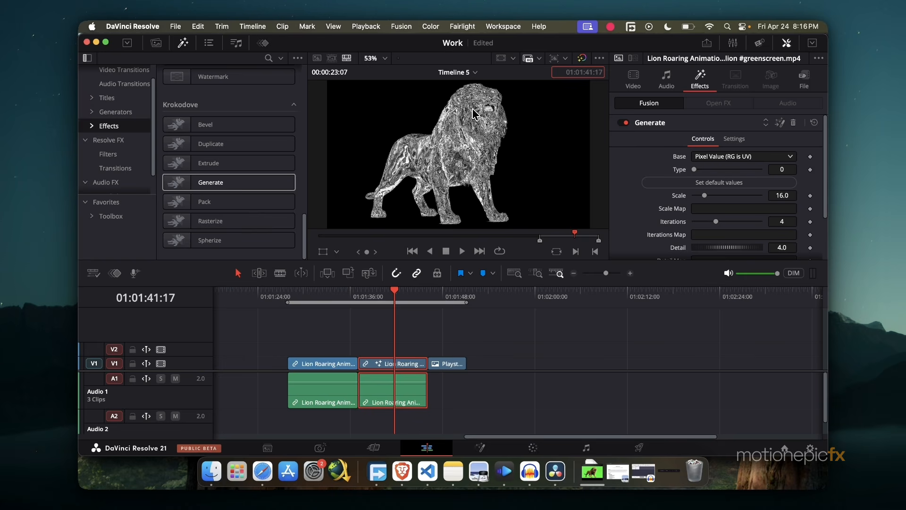
scroll(476, 115, "up", 3)
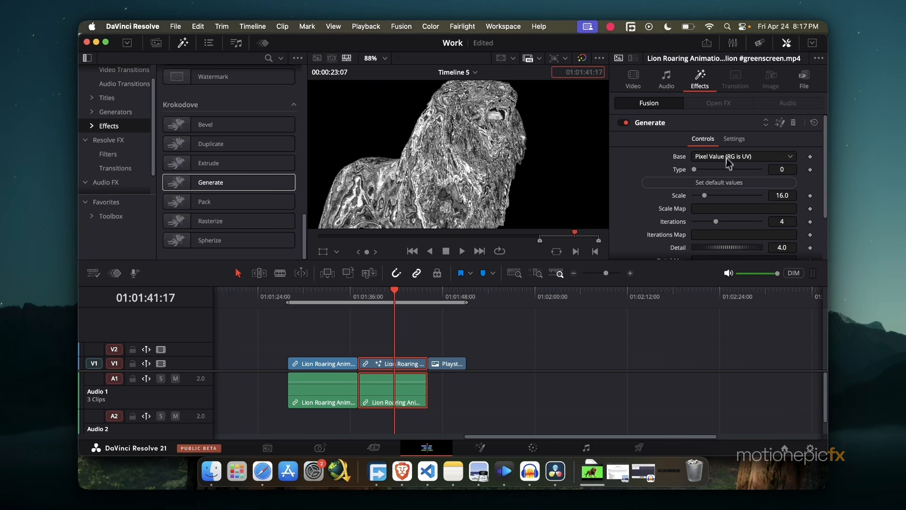
left_click(705, 196)
mouse_move(713, 198)
left_mouse_down()
mouse_move(722, 197)
mouse_move(698, 197)
mouse_move(705, 202)
left_mouse_up()
Check the remaining Generate controls and remove the effect from the second lion clip.
scroll(690, 213, "down", 3)
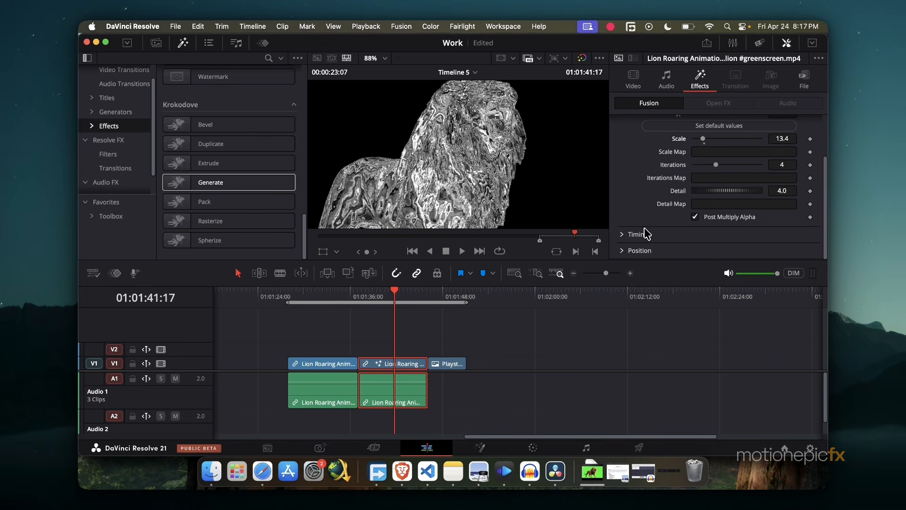
scroll(666, 220, "up", 3)
left_click(793, 122)
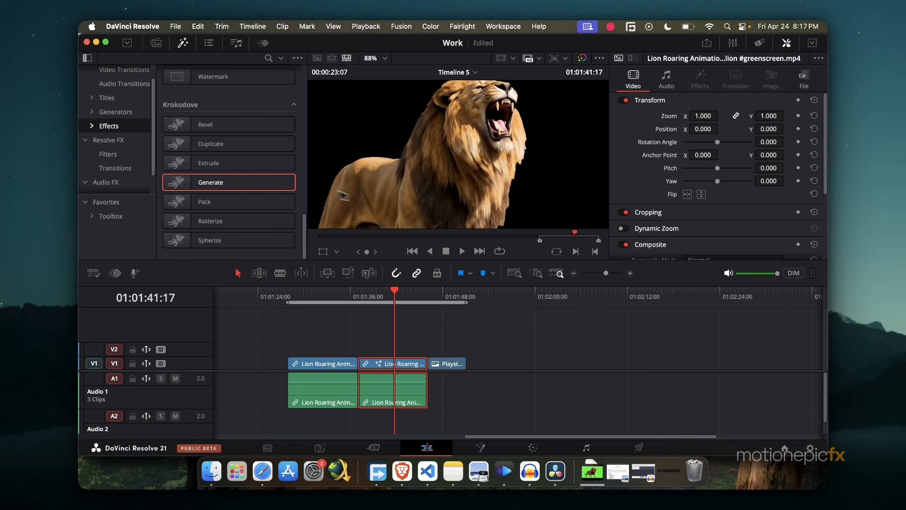
Apply the Pack effect to the second lion clip and check its Channel options, keeping Alpha.
left_click_drag(191, 197, 374, 366)
left_click(703, 171)
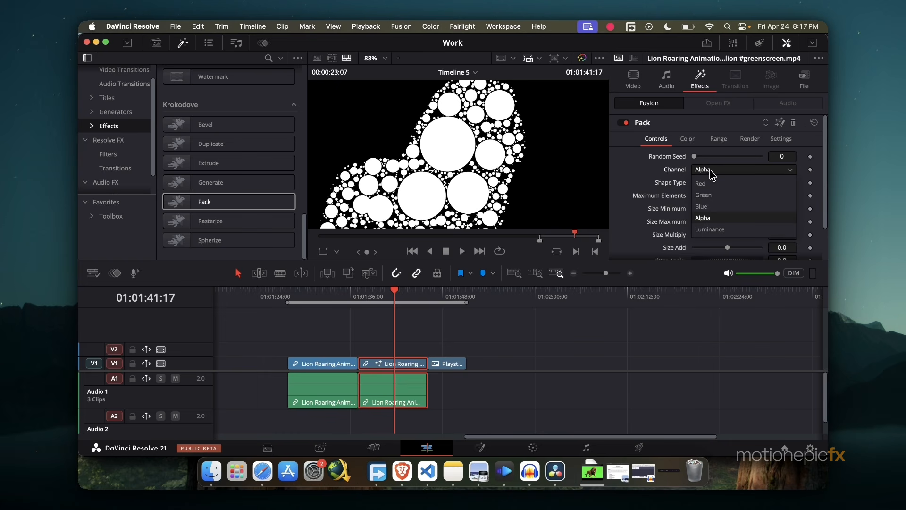
left_click(713, 175)
type("-00:00:00:00")
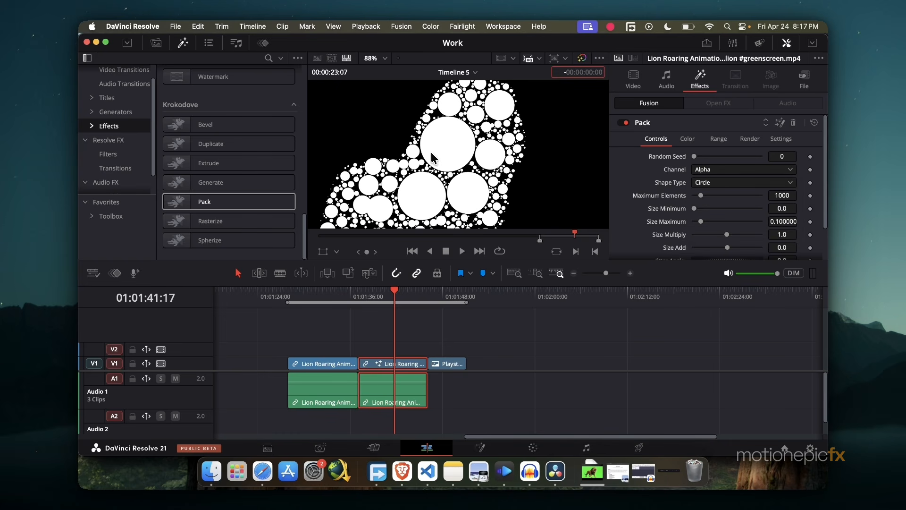
key("Escape")
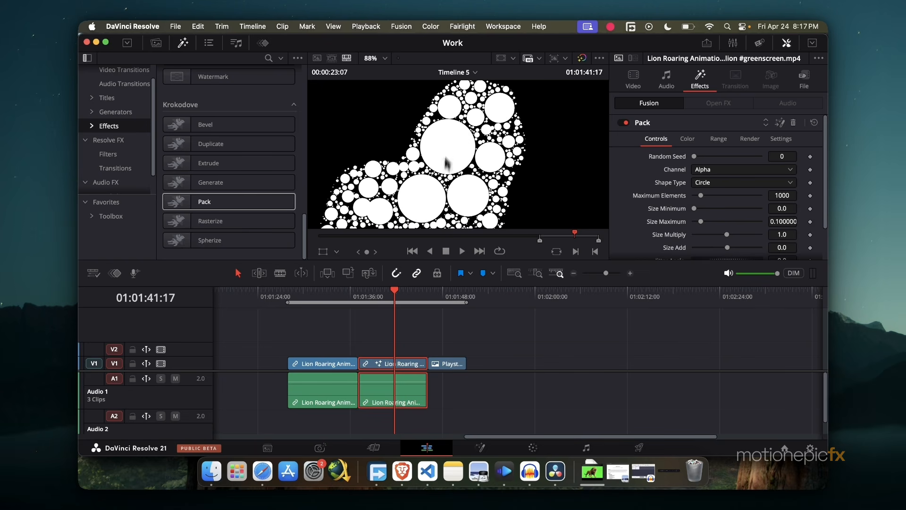
Play back the second lion clip to preview the packed circles in motion.
left_click(366, 302)
key("space")
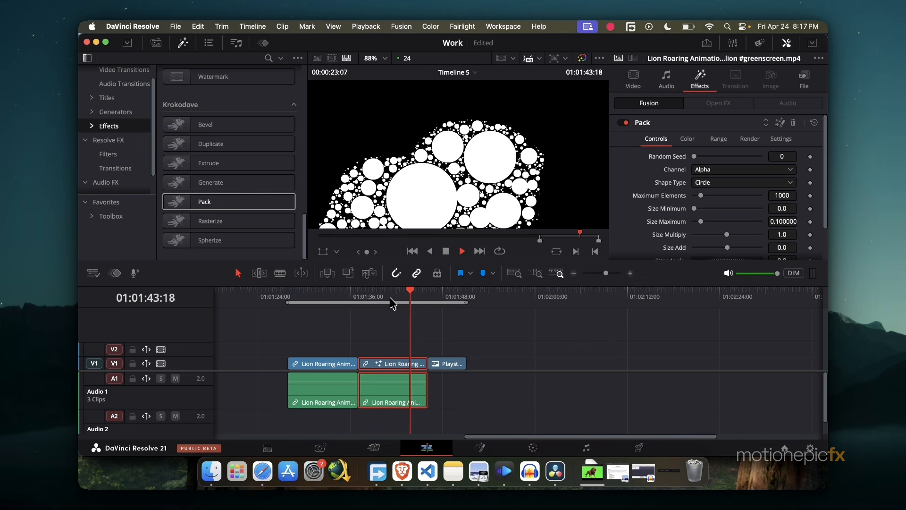
key("space")
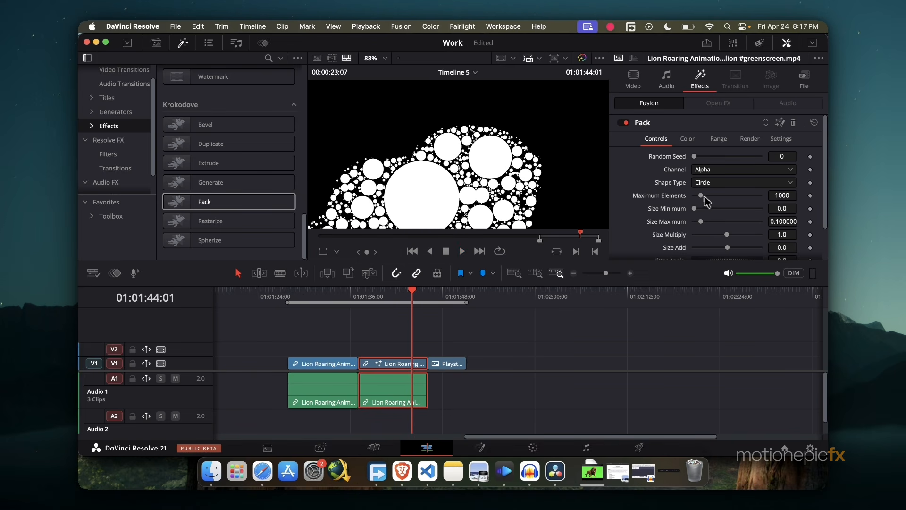
Set Pack's Size Maximum to 0.11 and Size Minimum to 0.00031.
left_click_drag(703, 224, 702, 225)
left_click_drag(694, 209, 695, 209)
scroll(713, 214, "down", 2)
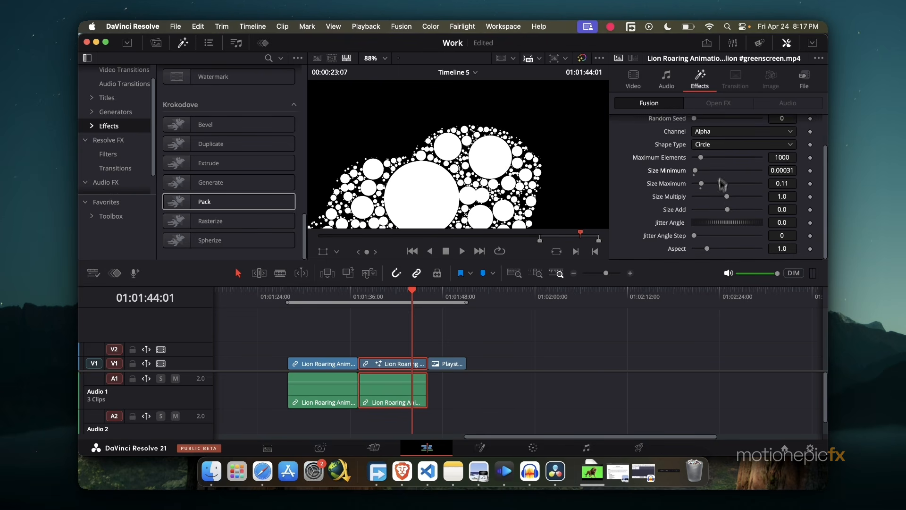
scroll(708, 198, "up", 2)
Try the Green value of the Pack shape color, and set Range Min to 0.194 and Range Max to 0.817.
left_click(698, 142)
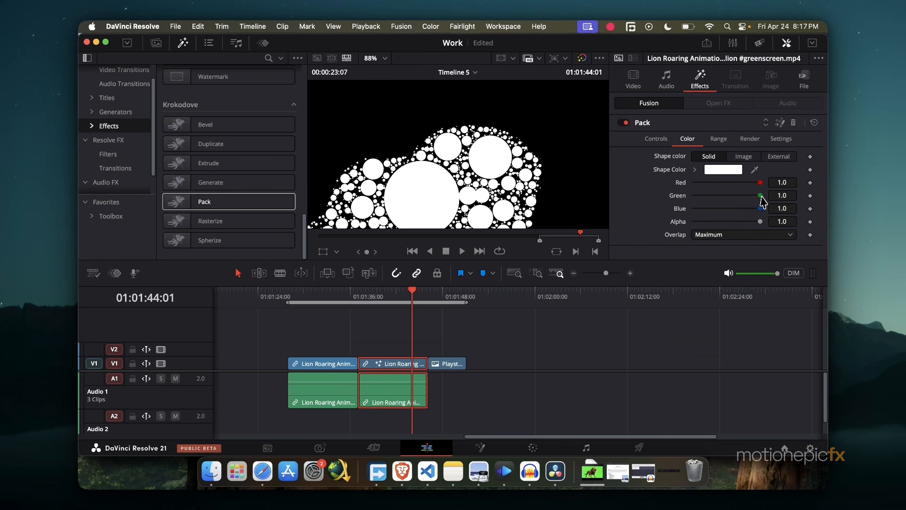
mouse_move(760, 196)
left_mouse_down()
mouse_move(715, 196)
mouse_move(769, 192)
left_mouse_up()
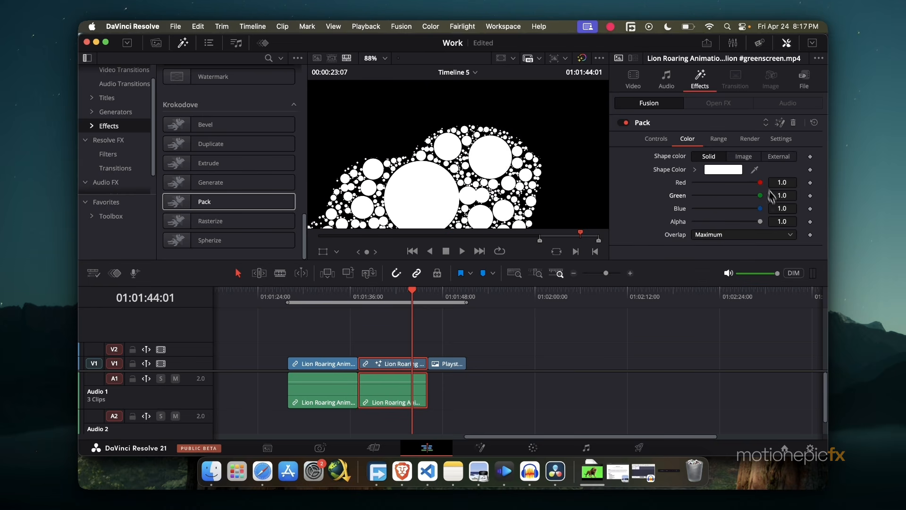
left_click(724, 144)
left_click_drag(694, 221, 709, 226)
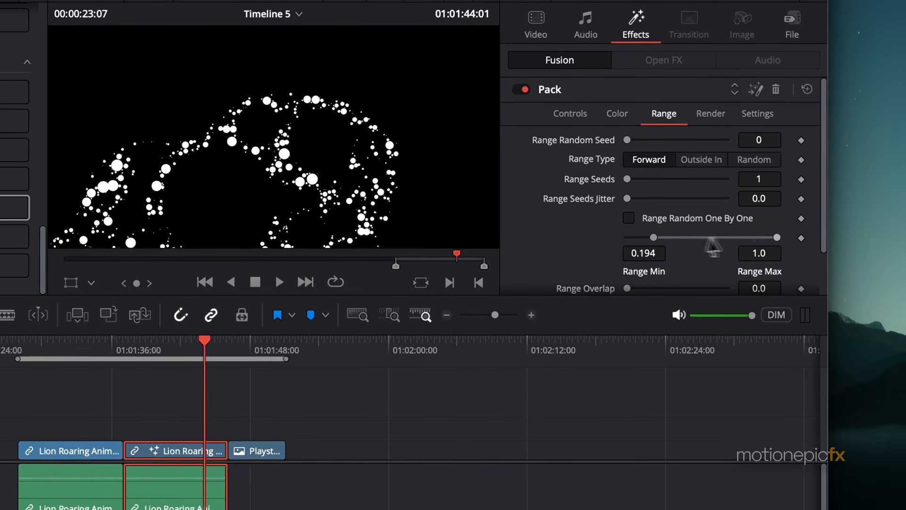
left_click_drag(777, 238, 749, 245)
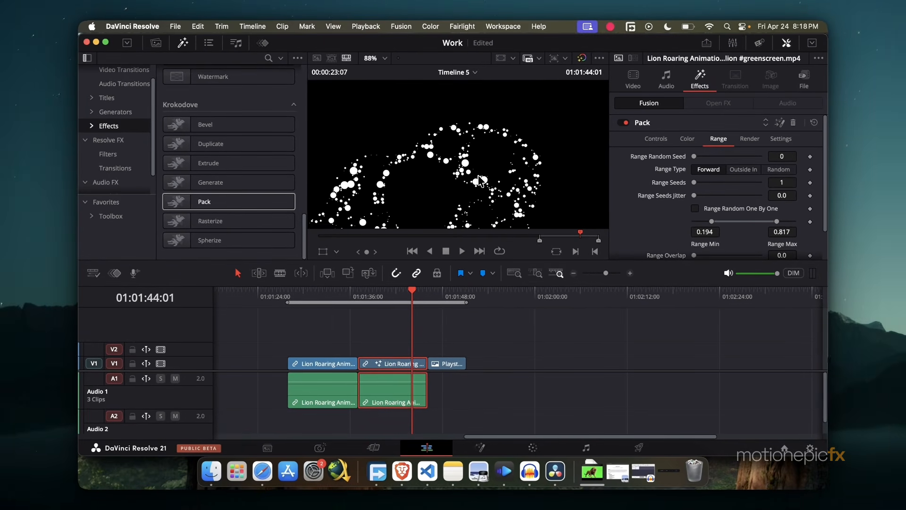
Preview the Pack animation with the whole lion in view and remove the effect from the clip.
scroll(478, 176, "down", 5)
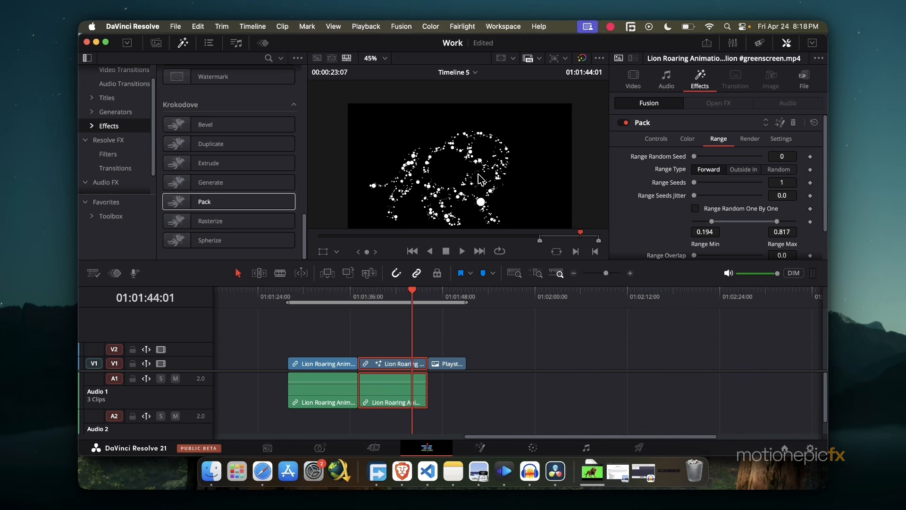
scroll(479, 175, "down", 3)
key("space")
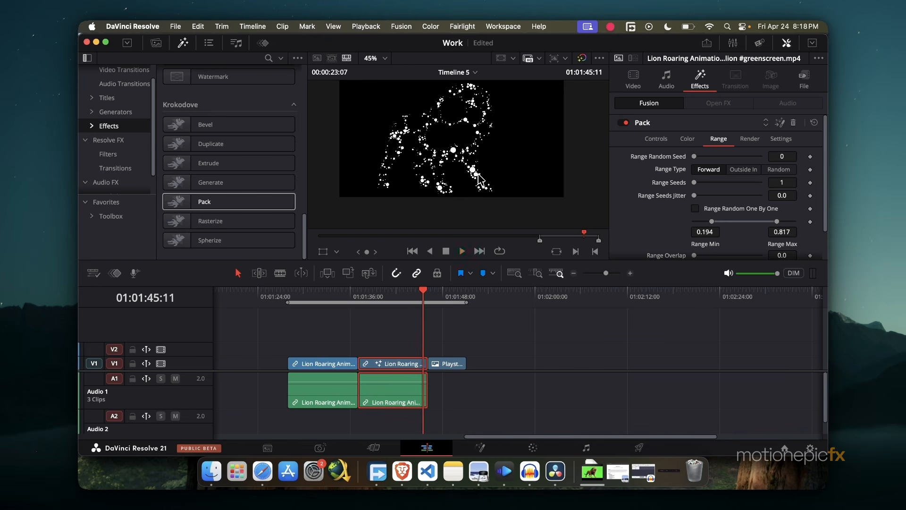
key("space")
left_click(794, 122)
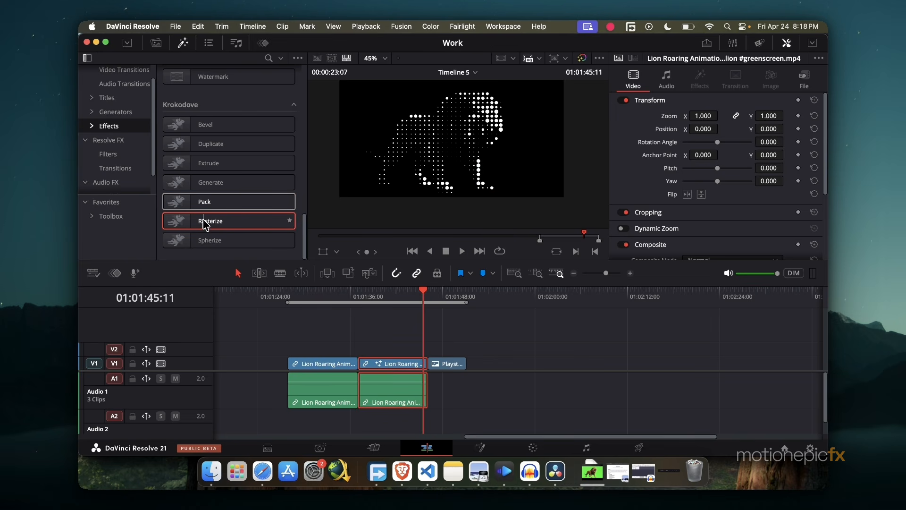
Apply the Rasterize effect to the second lion clip and set its Channel to Alpha.
left_click_drag(199, 220, 373, 364)
left_click(373, 302)
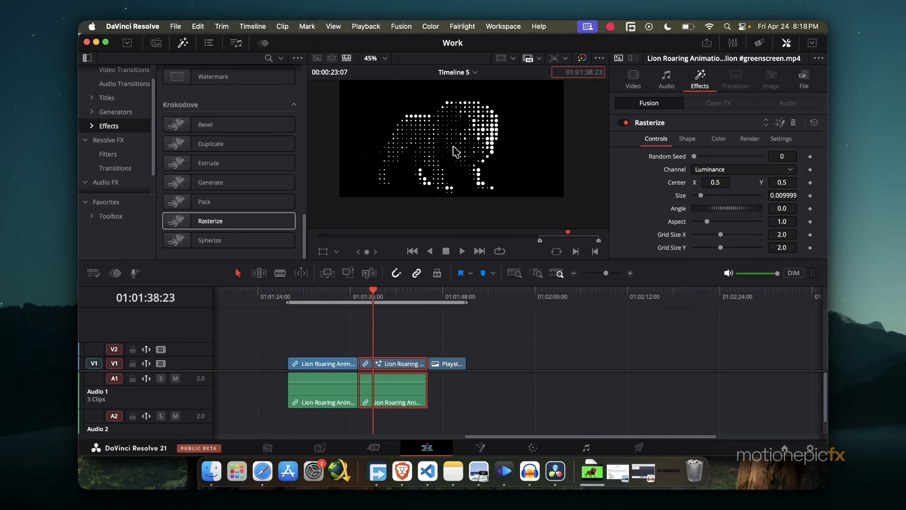
scroll(455, 151, "up", 2)
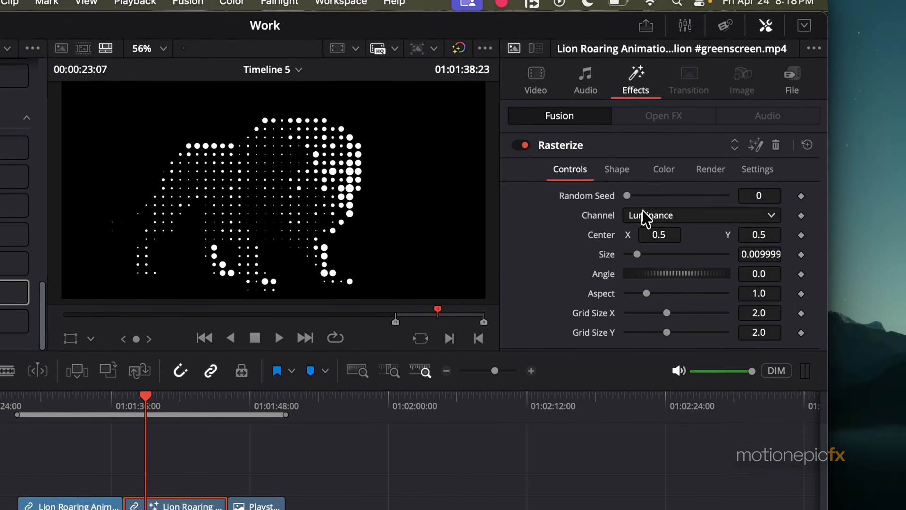
left_click(796, 212)
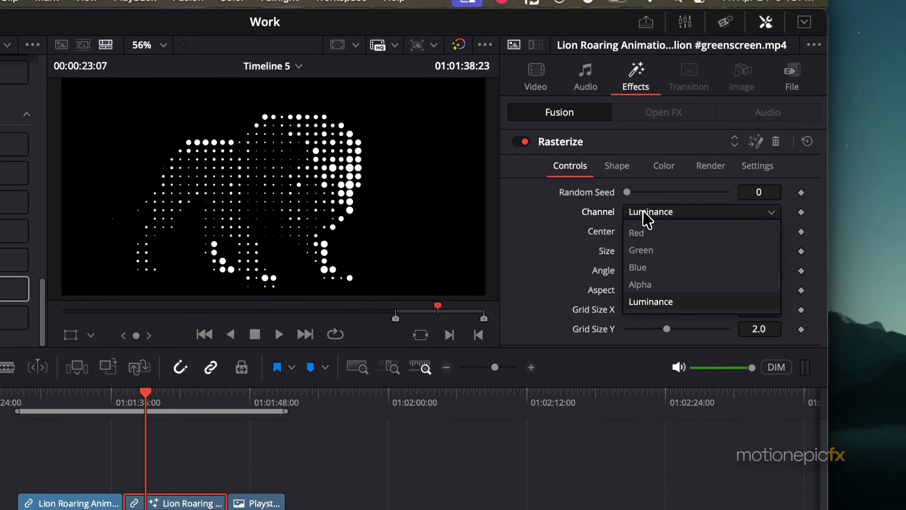
left_click(642, 284)
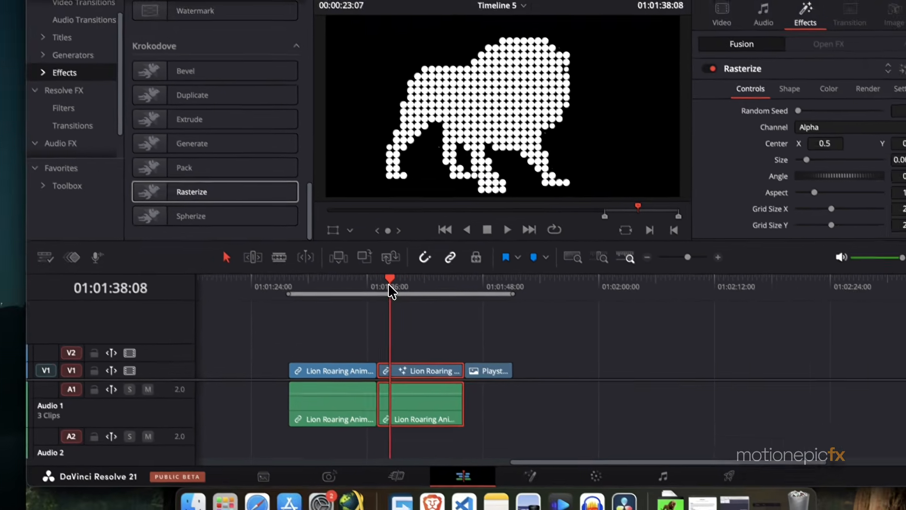
Preview the rasterized lion briefly and reduce the Rasterize Size to 0.00639.
key("space")
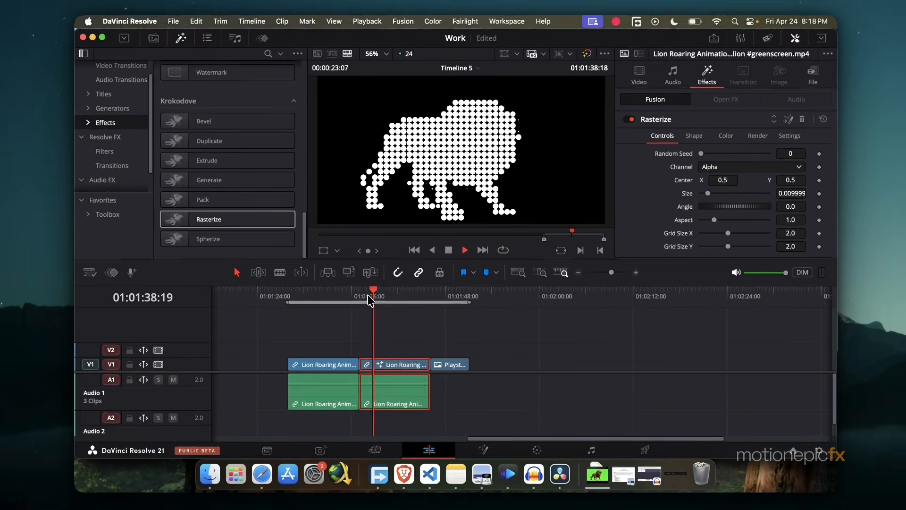
key("space")
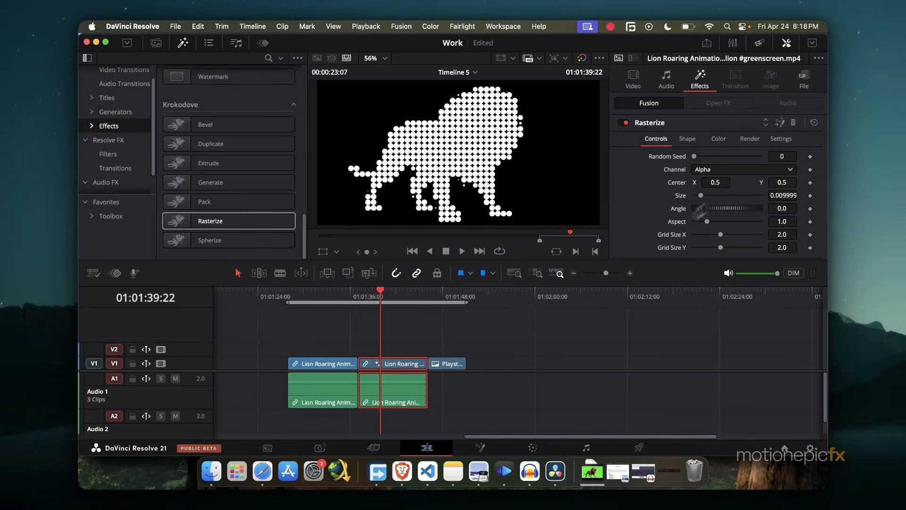
mouse_move(701, 196)
left_mouse_down()
mouse_move(708, 198)
mouse_move(699, 198)
left_mouse_up()
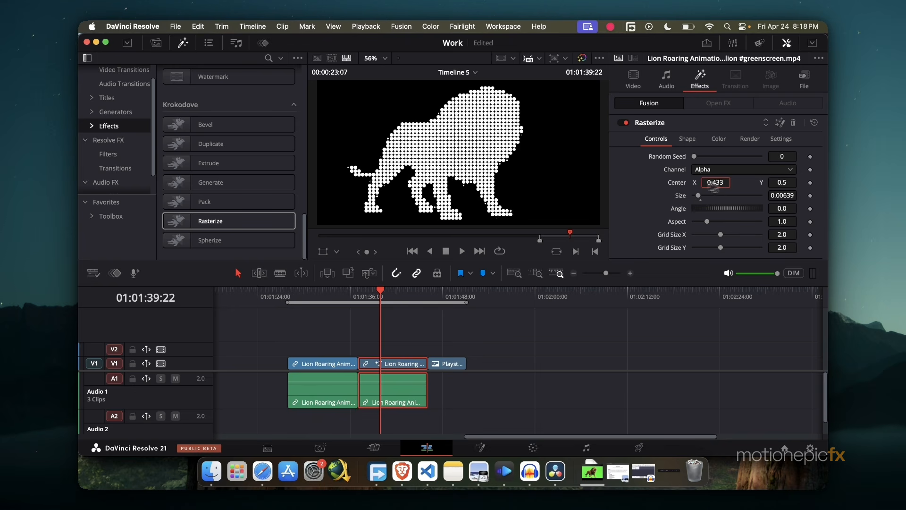
Try shifting the Rasterize Center X to about 0.433 and adjusting the Angle, and undo these changes.
left_click_drag(723, 210, 701, 235)
key("super+z")
key("super+z")
key("super+z")
Try the Square and Diamond shape types for Rasterize at the clip's start and return the Type to Circle.
left_click(688, 138)
left_click(700, 157)
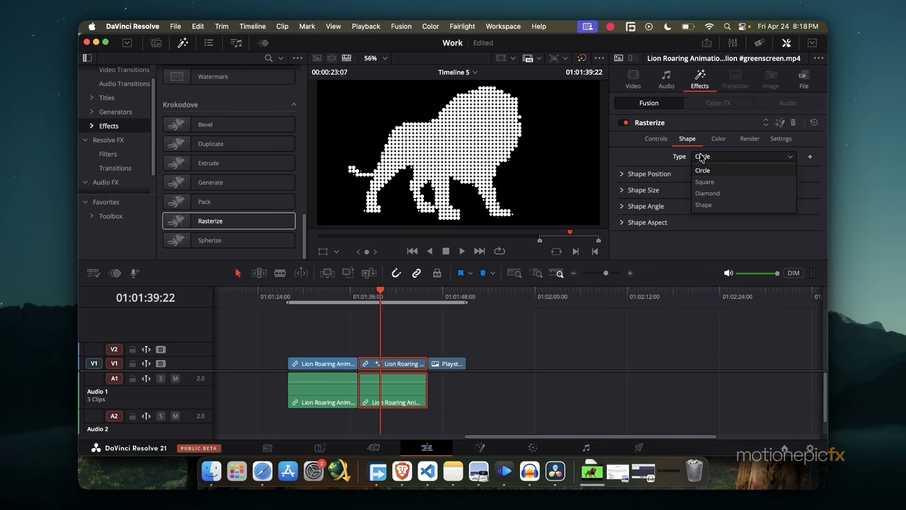
left_click(704, 167)
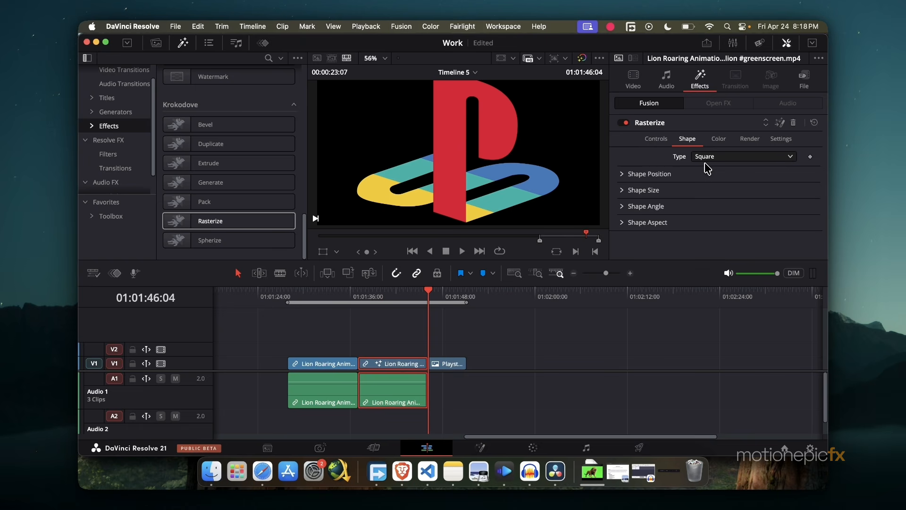
key("Up")
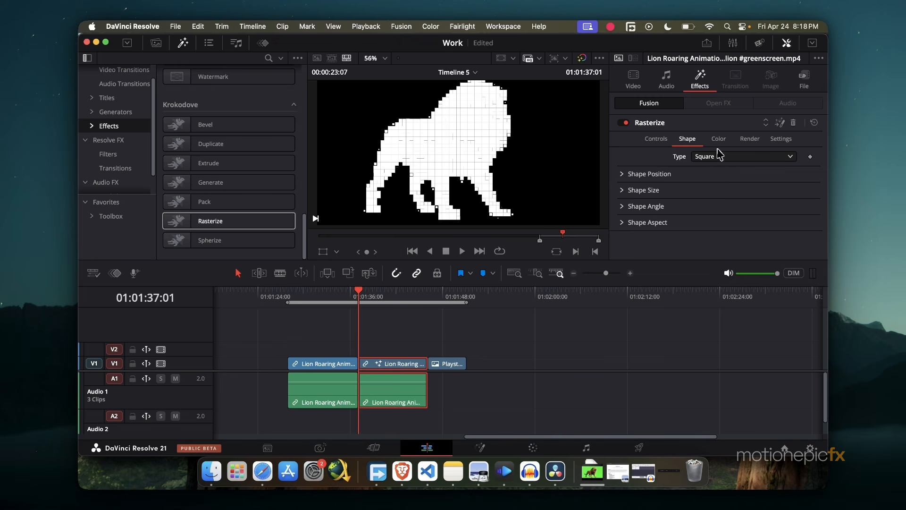
left_click(720, 156)
left_click(707, 194)
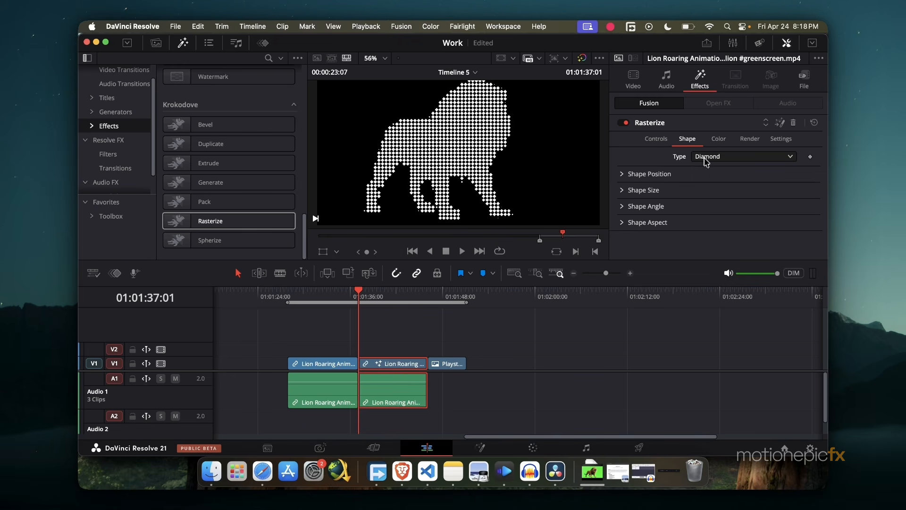
left_click(707, 160)
left_click(707, 175)
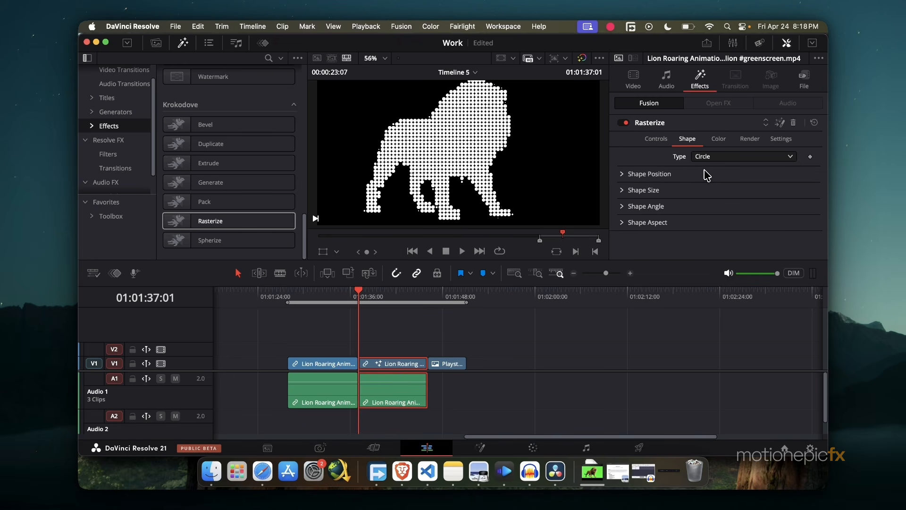
Try a Jitter position Y of 1.0 in the Shape Position settings and undo it.
left_click(637, 174)
left_click_drag(694, 188, 757, 203)
key("super+z")
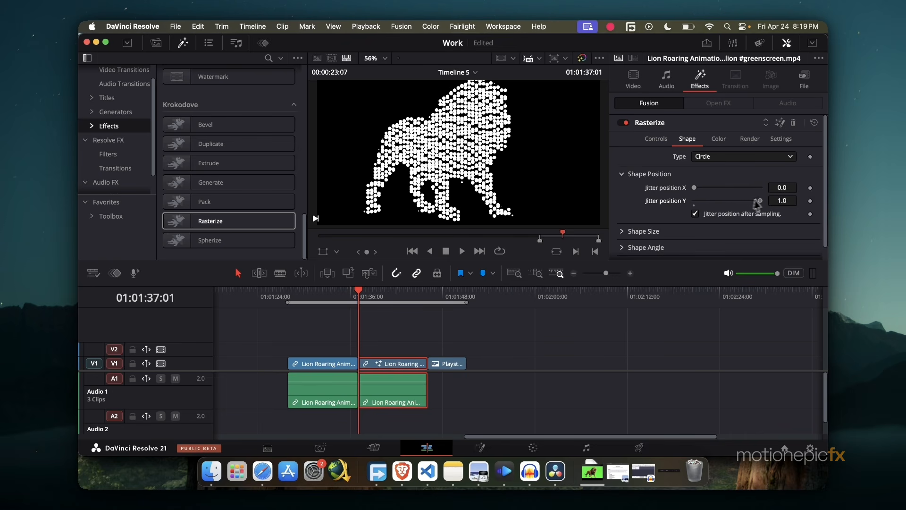
left_click(623, 173)
Reduce Size white in the Shape Size settings to make the Rasterize dots smaller.
left_click(623, 190)
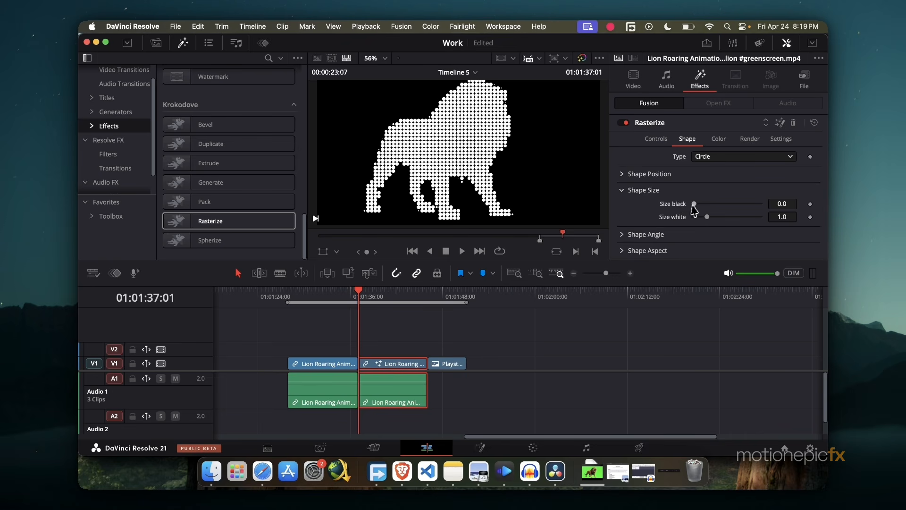
mouse_move(696, 207)
left_mouse_down()
mouse_move(732, 217)
mouse_move(701, 223)
left_mouse_up()
left_click(622, 190)
Look at the Shape Angle options of Rasterize.
left_click(622, 206)
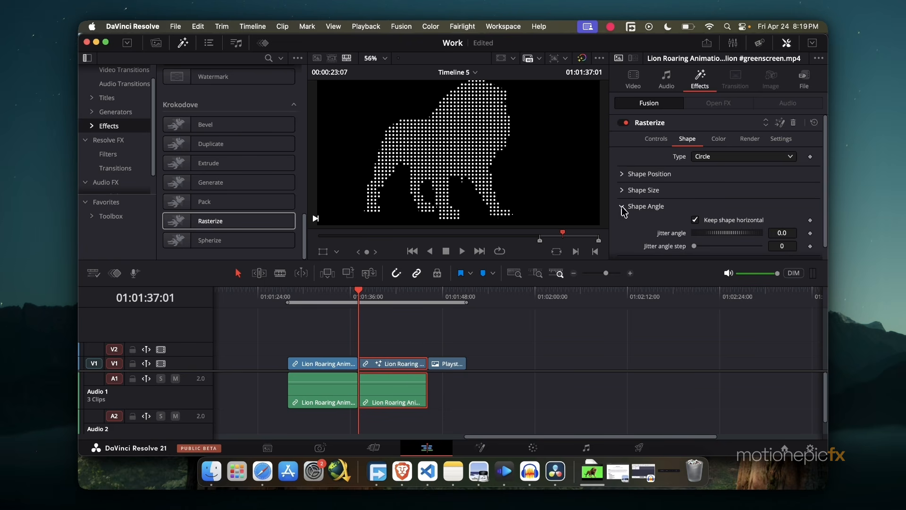
left_click(623, 208)
left_click(623, 208)
left_click(623, 207)
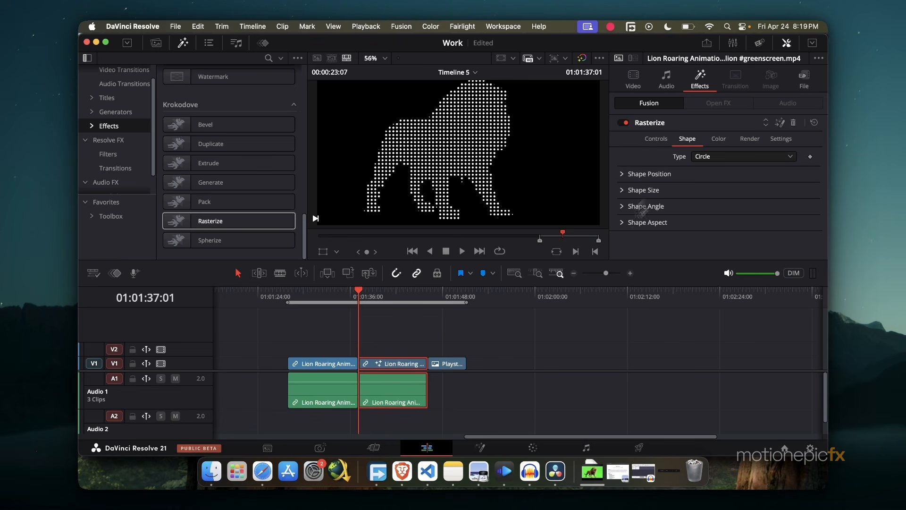
Try lowering the Green value of the Rasterize shape color and reset it to its default.
left_click(710, 141)
left_click_drag(760, 195, 722, 196)
double_click(683, 196)
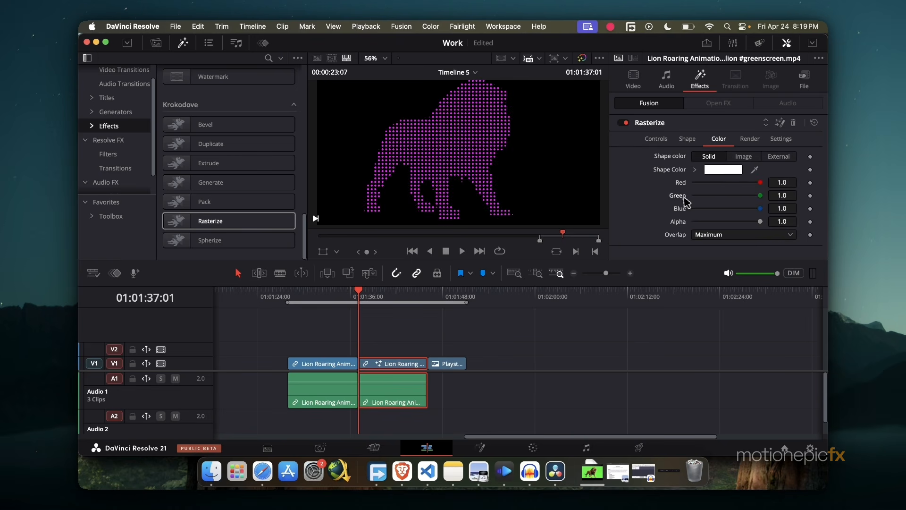
Preview the finished dot pattern on the moving lion and remove Rasterize from the clip.
left_click(657, 139)
mouse_move(366, 303)
left_mouse_down()
mouse_move(390, 302)
mouse_move(373, 298)
left_mouse_up()
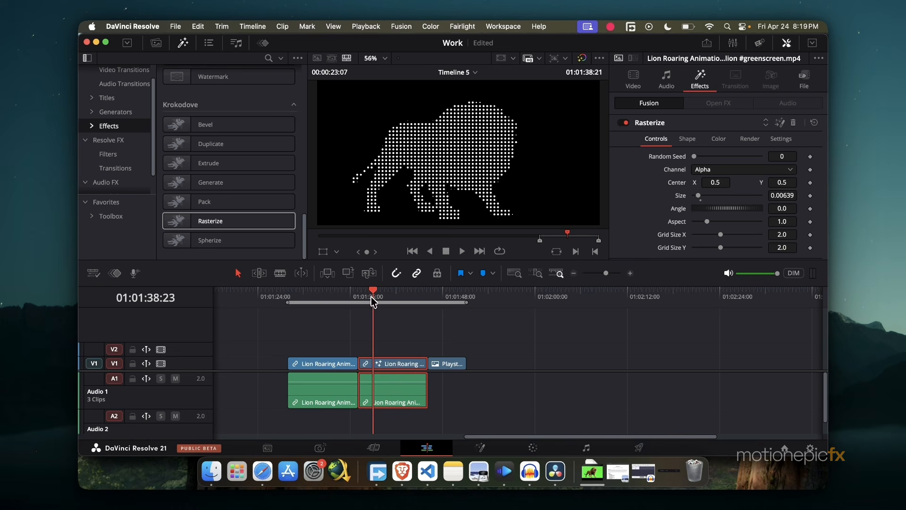
key("space")
key("space")
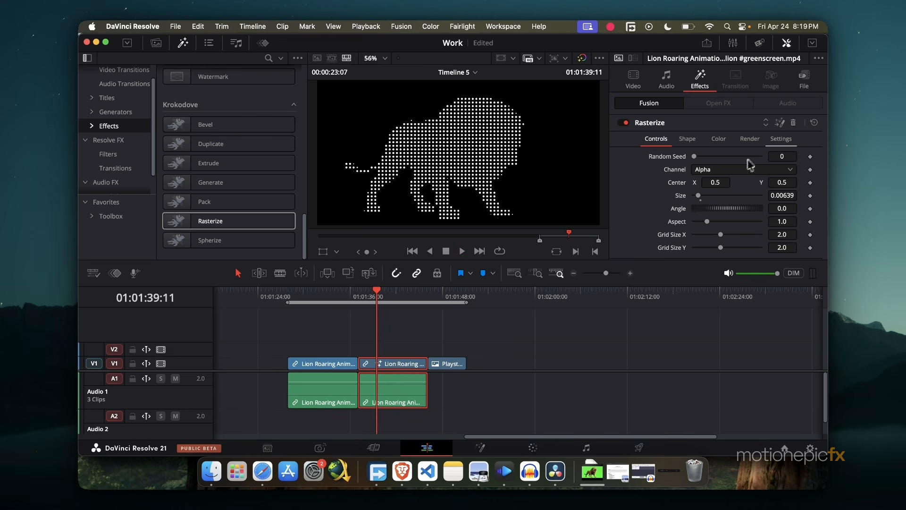
left_click(793, 123)
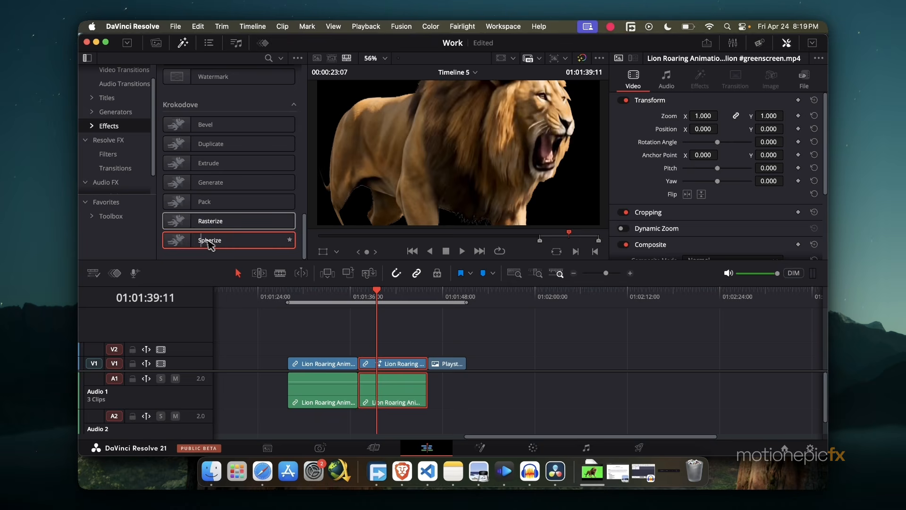
Apply the Krokodove Spherize effect to the second lion clip and set its algorithm to Smooth.
left_click_drag(208, 243, 238, 267)
left_click_drag(302, 302, 384, 370)
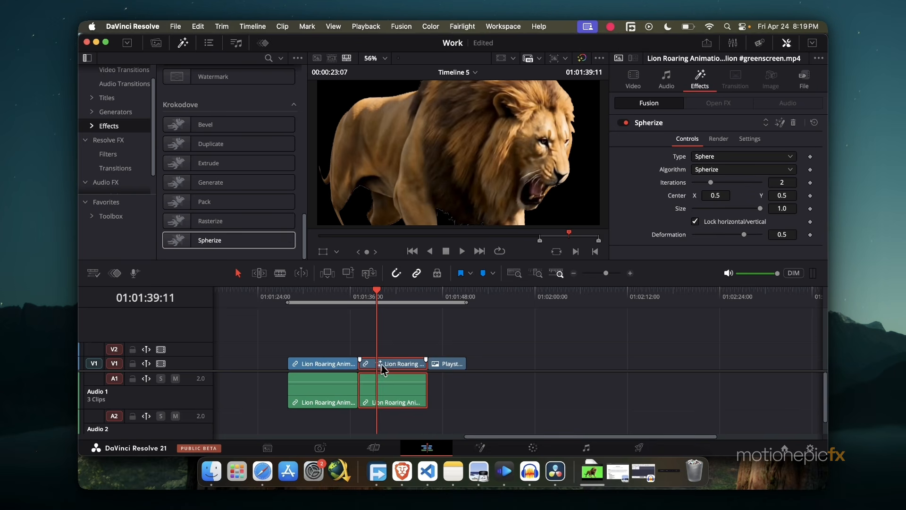
left_click(750, 157)
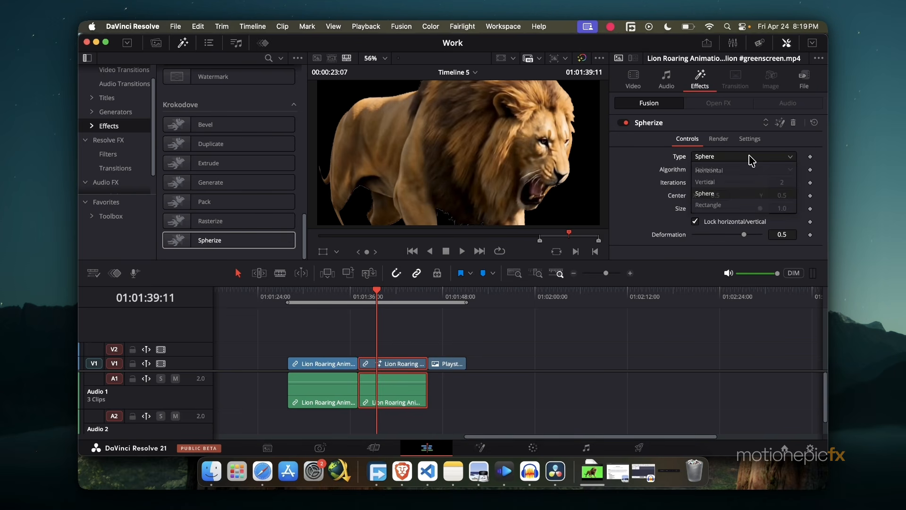
left_click(741, 170)
left_click(697, 178)
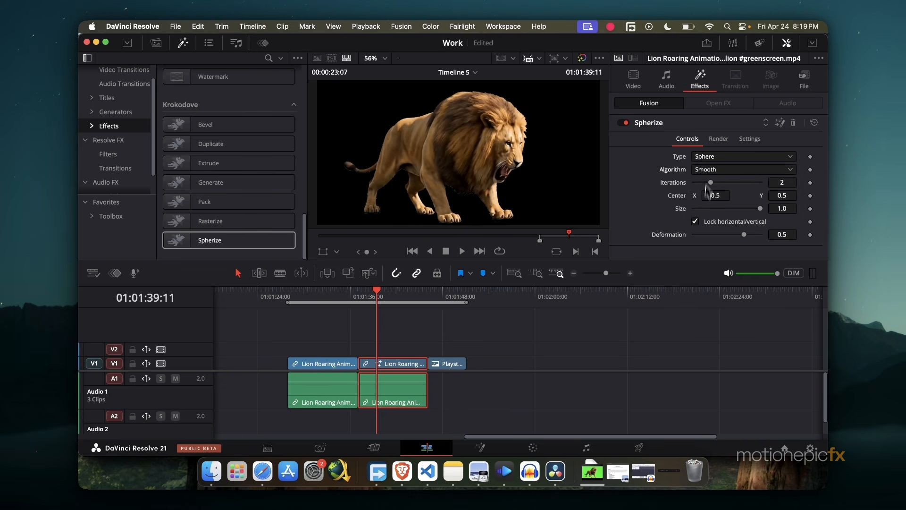
Reduce the Spherize size to 0.945 and try the Horizontal type with 5 iterations and center X at 0.619.
mouse_move(755, 210)
left_mouse_down()
mouse_move(704, 208)
mouse_move(758, 221)
left_mouse_up()
left_click(708, 157)
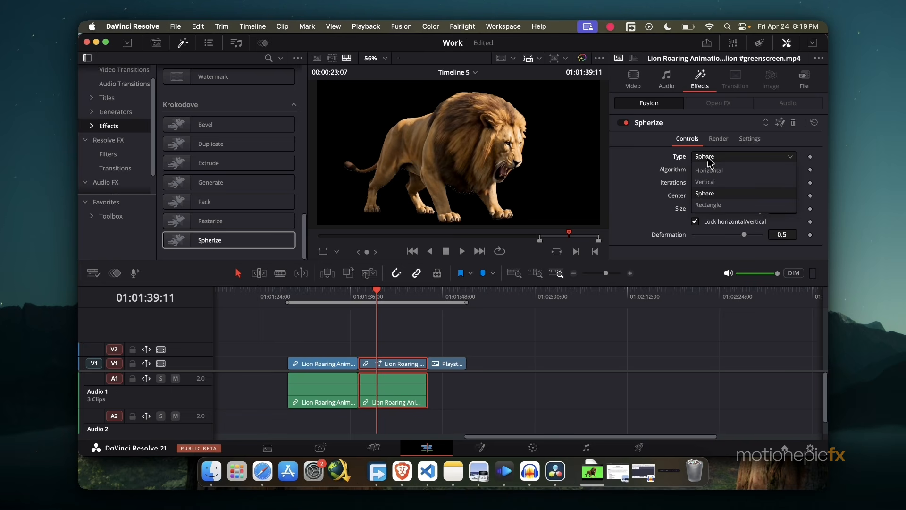
left_click(710, 170)
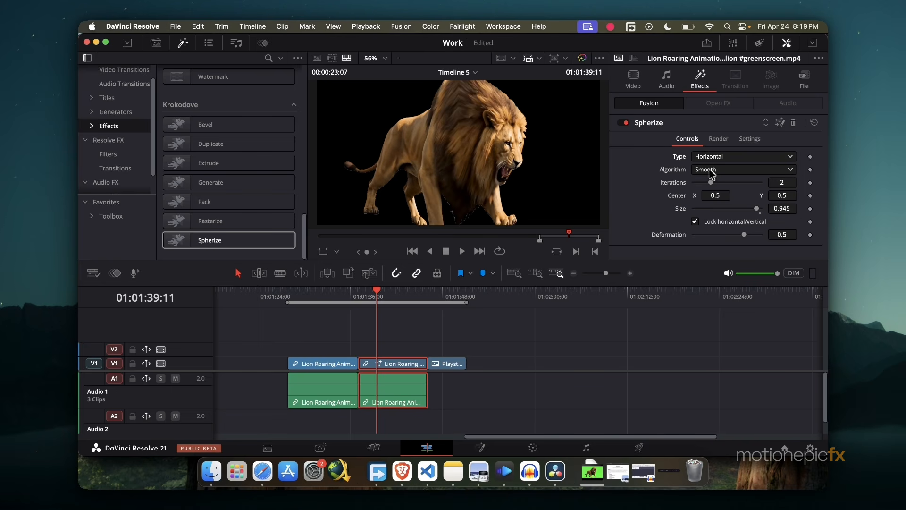
left_click_drag(712, 184, 729, 198)
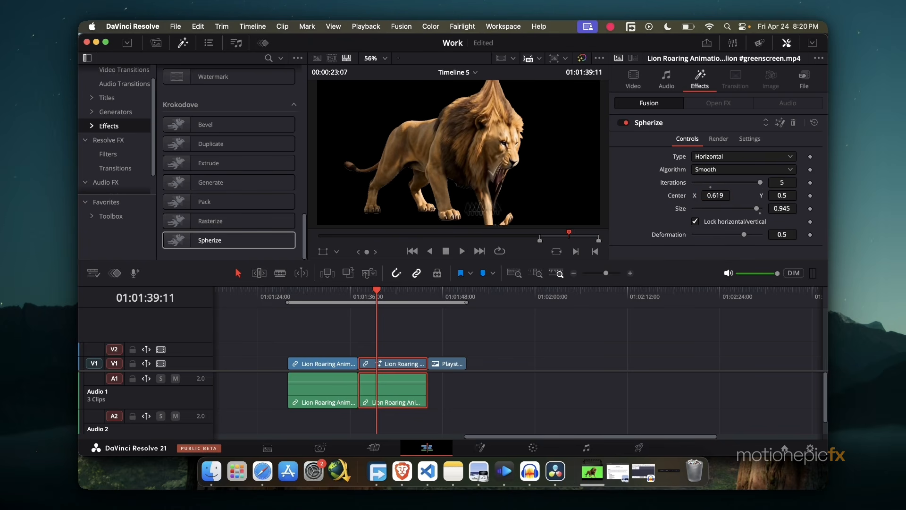
Switch Spherize to the Vertical type with 3 iterations, center X at 0.48 and deformation at -1.0.
left_click(708, 157)
left_click(705, 183)
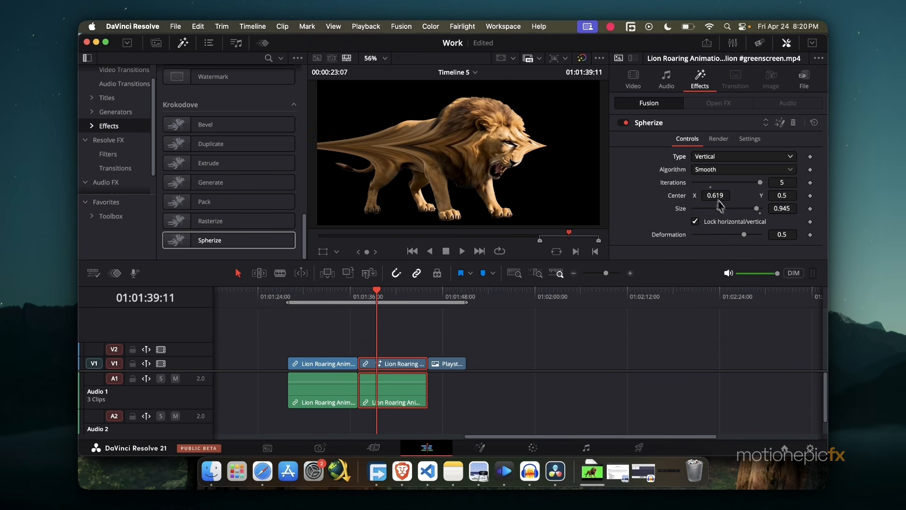
left_click(717, 183)
left_click_drag(731, 203, 283, 255)
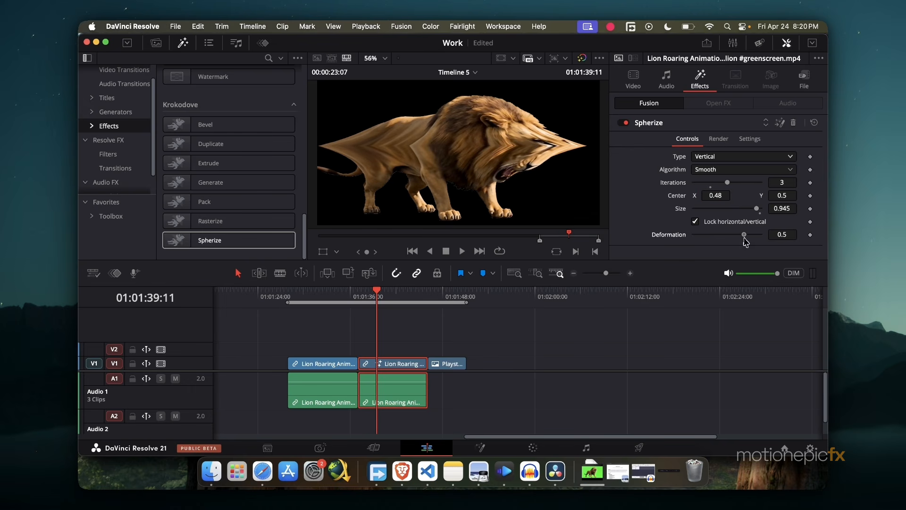
left_click_drag(744, 239, 689, 241)
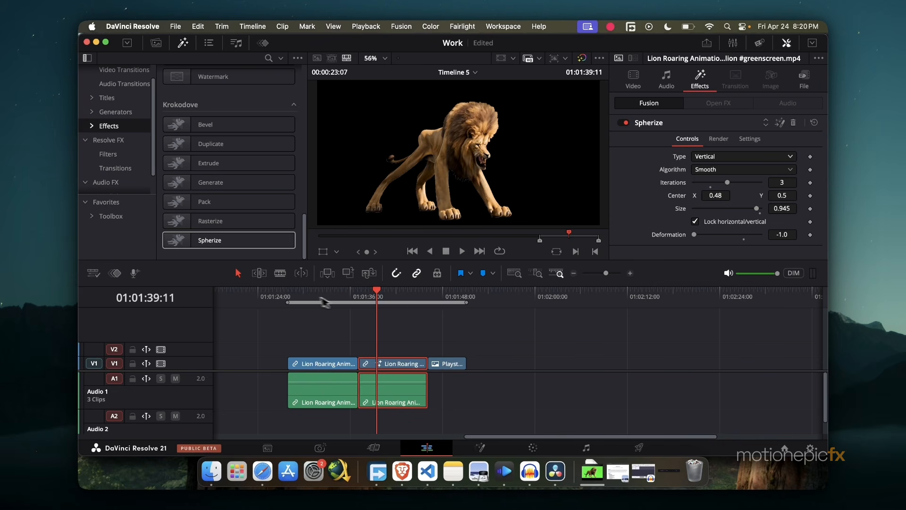
Play the original lion clip from its start and compare it with the spherized second clip.
left_click(291, 297)
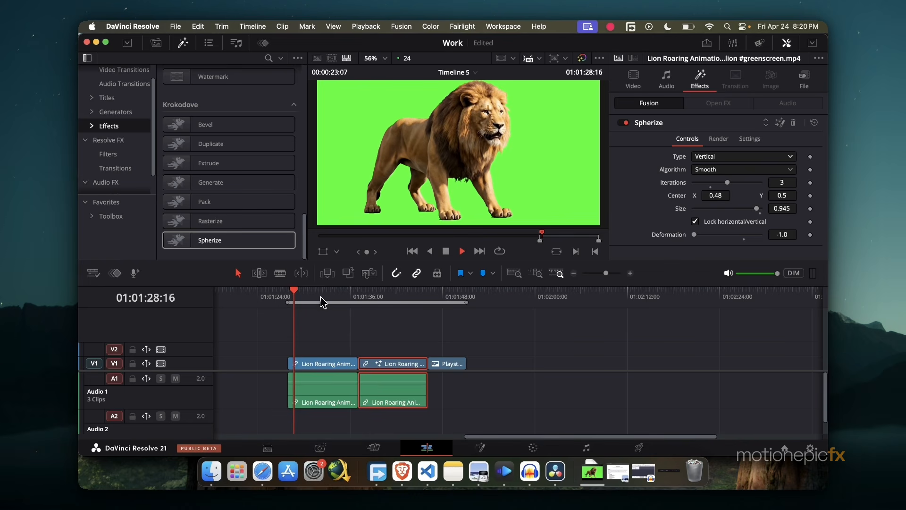
left_click(359, 302)
left_click_drag(359, 300, 361, 298)
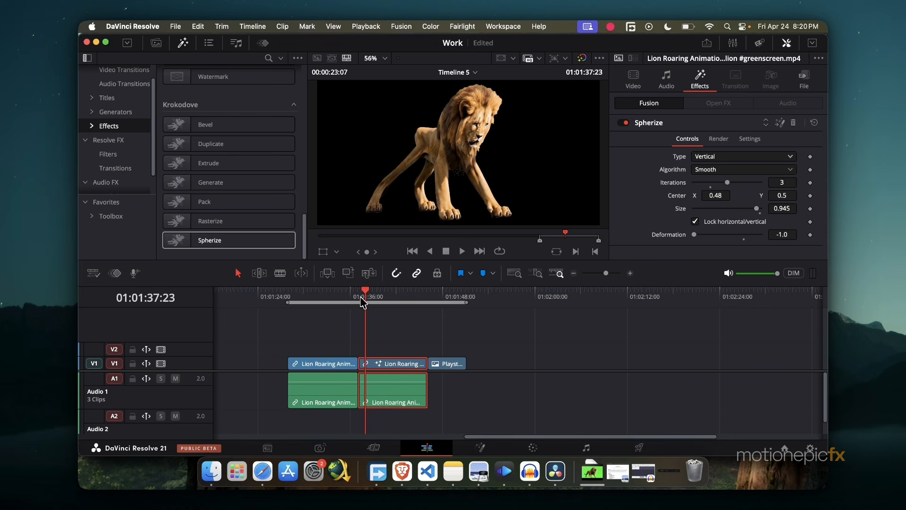
Look through the Fusion effects list from the Krokodove group up to the first effects.
scroll(303, 232, "up", 10)
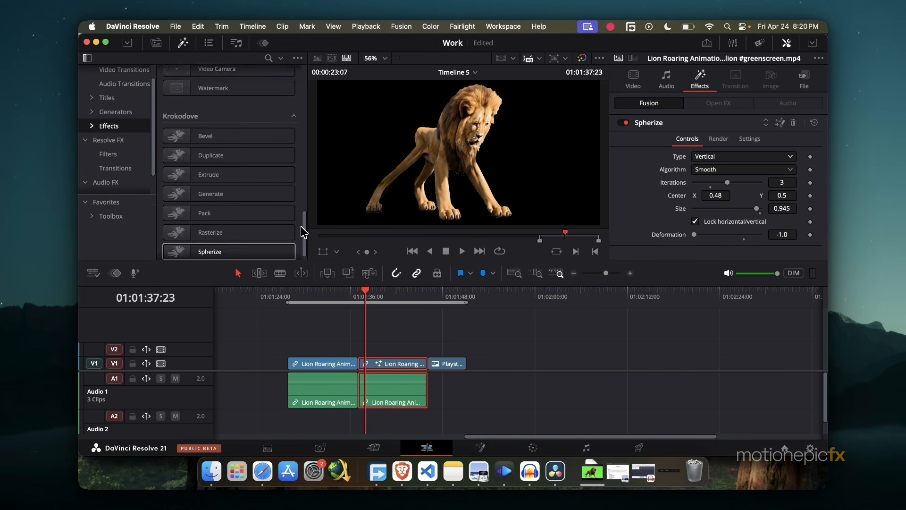
scroll(302, 232, "up", 10)
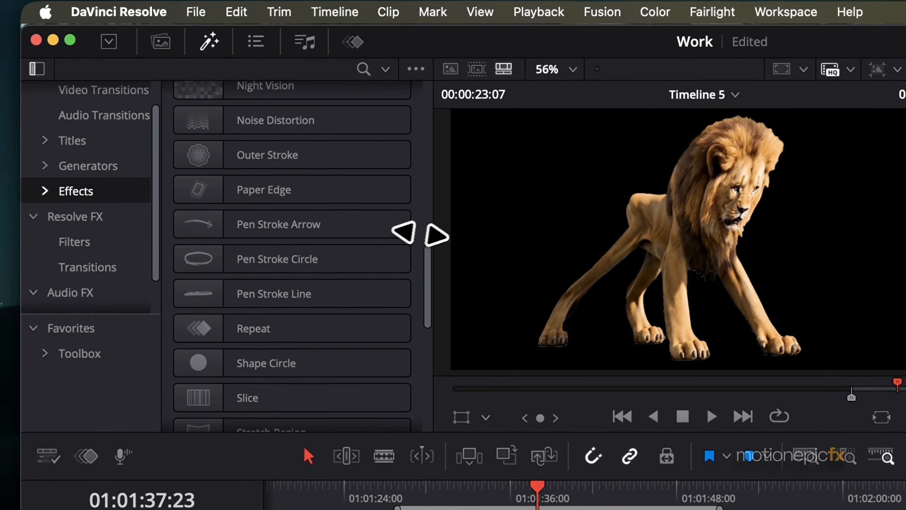
scroll(423, 240, "up", 5)
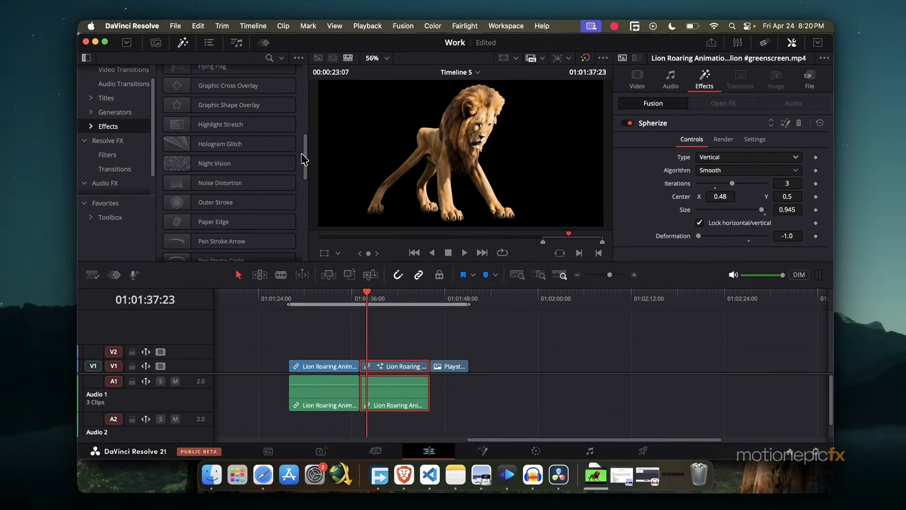
scroll(302, 160, "up", 5)
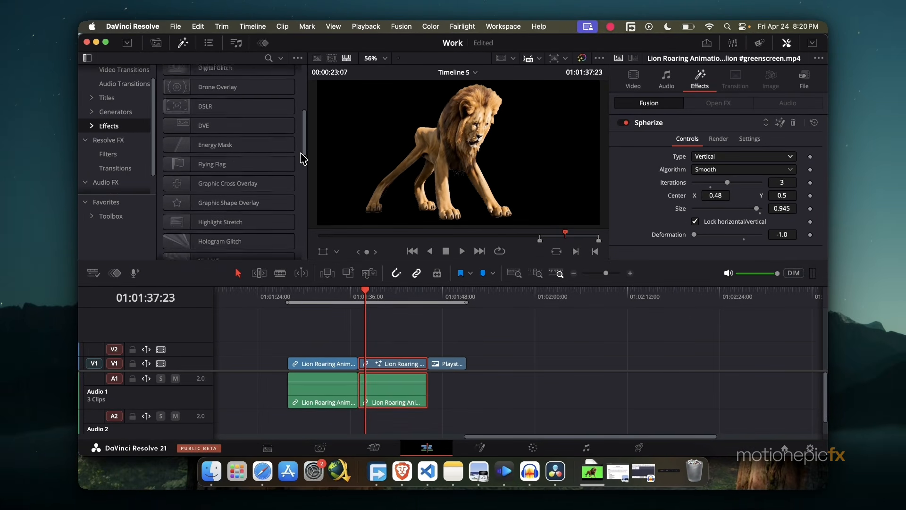
scroll(302, 159, "up", 5)
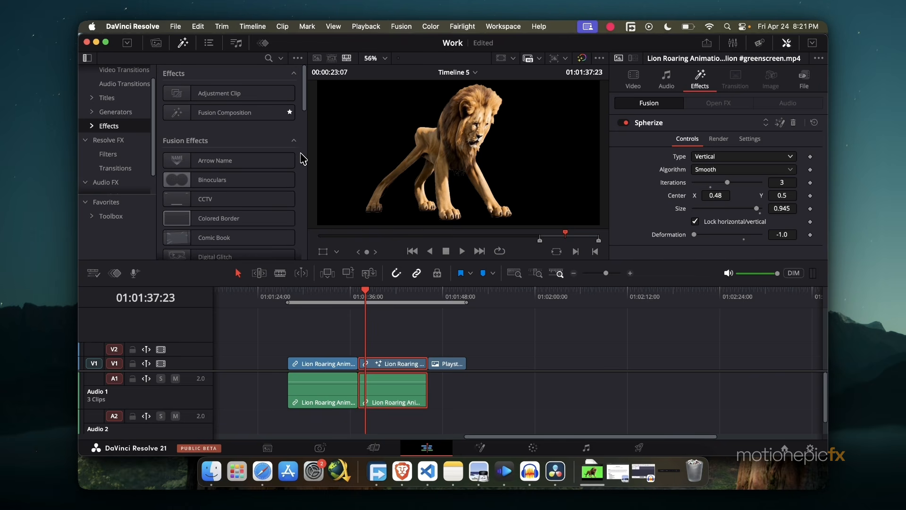
scroll(302, 159, "down", 4)
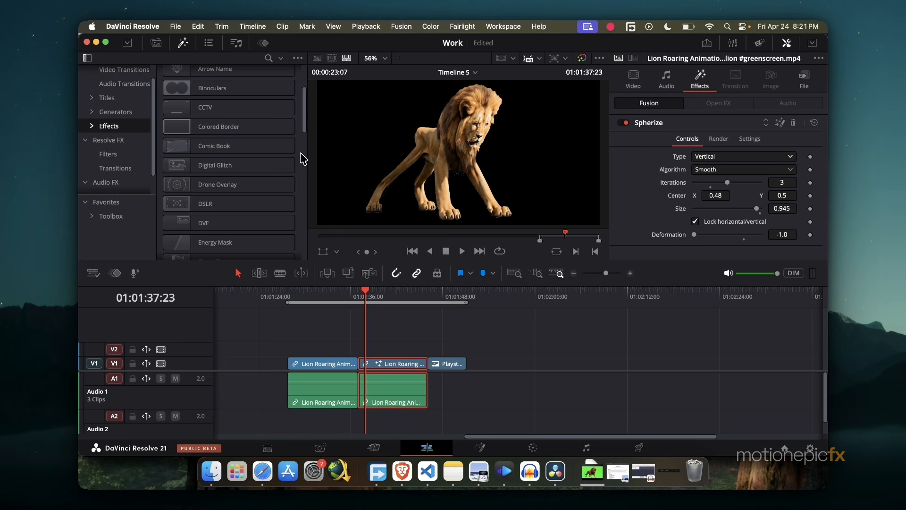
Examine the Krokodove generators Lines, Pattern and Shapes, and preview the Pattern generator.
left_click(137, 114)
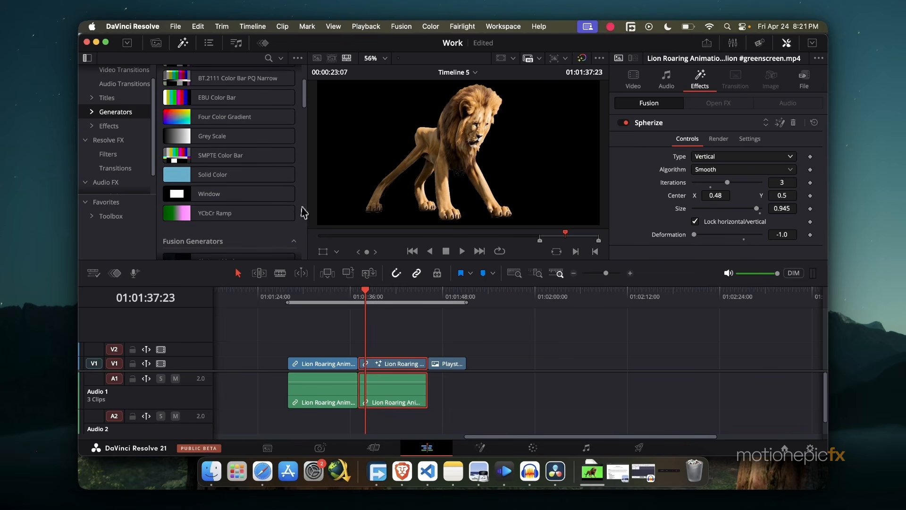
scroll(302, 211, "down", 10)
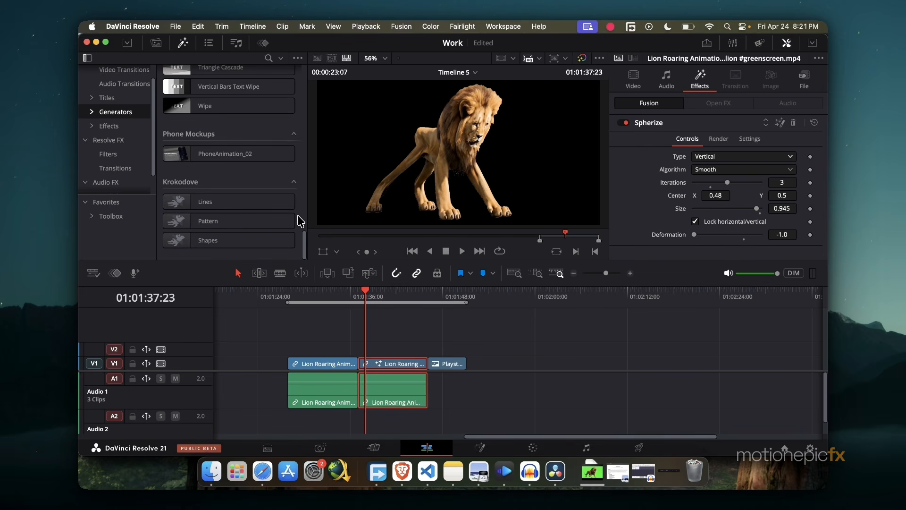
left_click(211, 202)
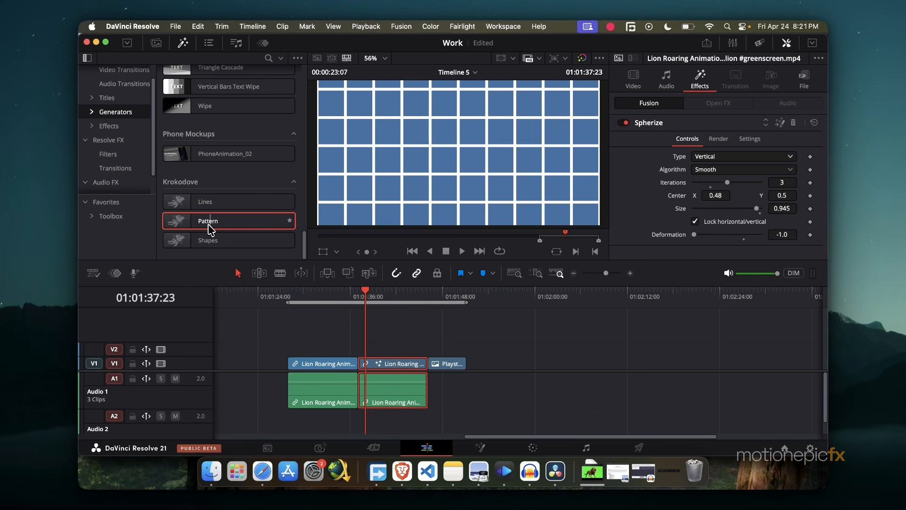
left_click_drag(210, 231, 266, 220)
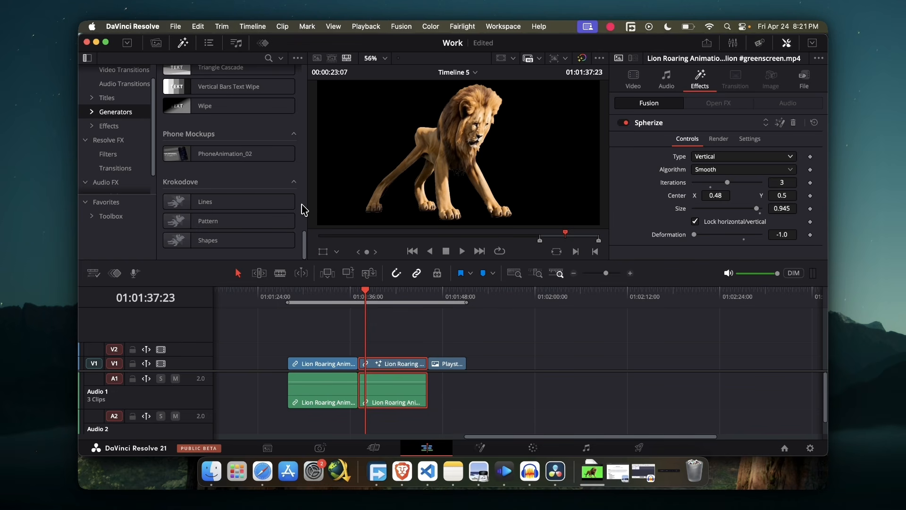